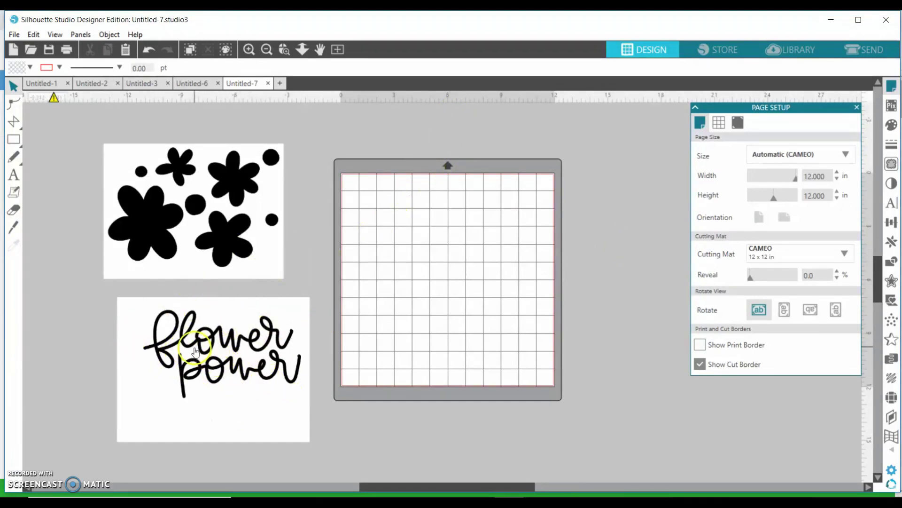
Step: Preview the finished Untitled-2 design, then drag the flower power lettering onto Untitled-7's mat
click(94, 84)
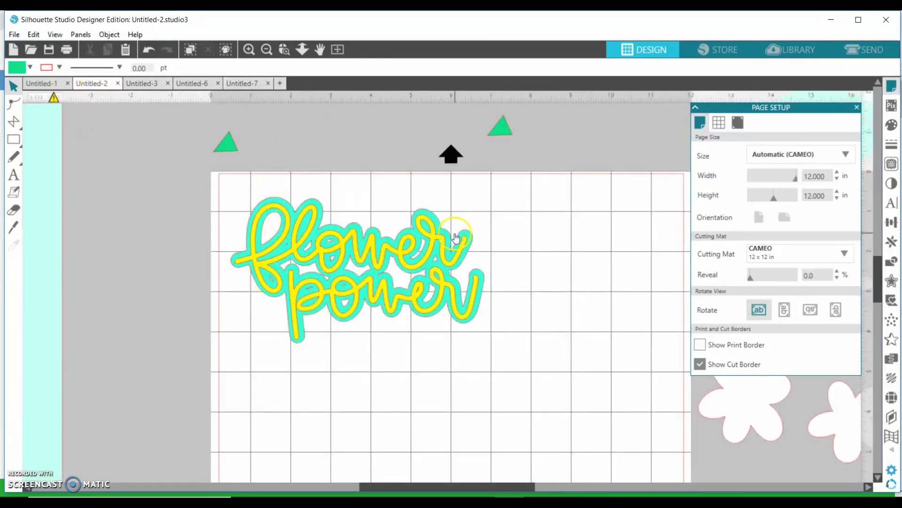
click(246, 85)
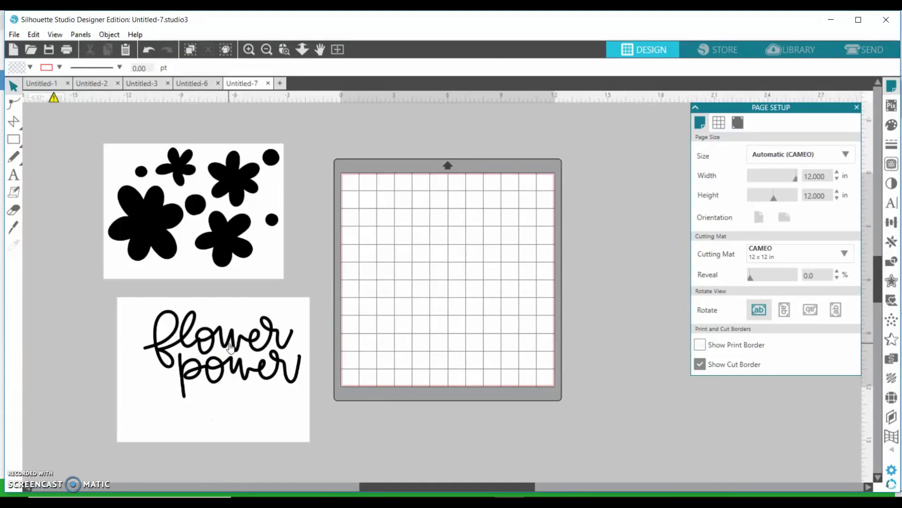
drag(230, 348, 458, 240)
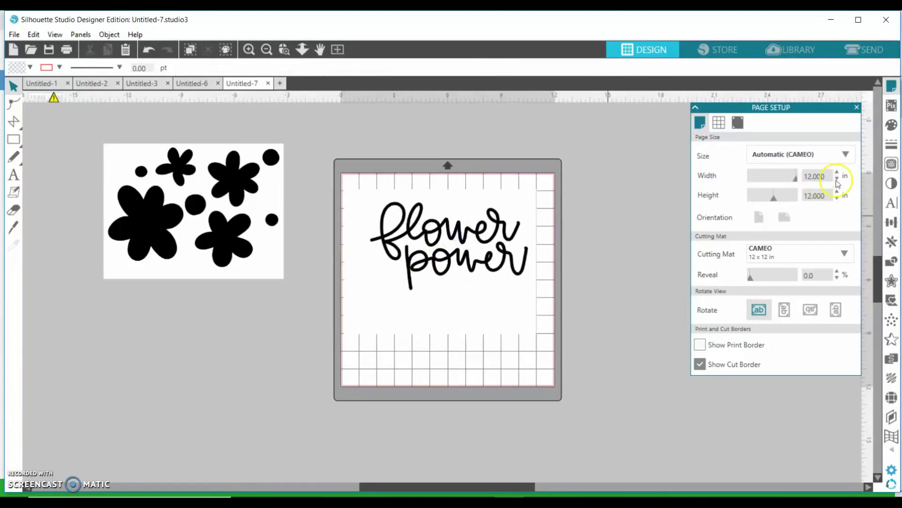
Step: Trace the flower power lettering into cut lines and move the original image off the mat
click(891, 162)
click(794, 157)
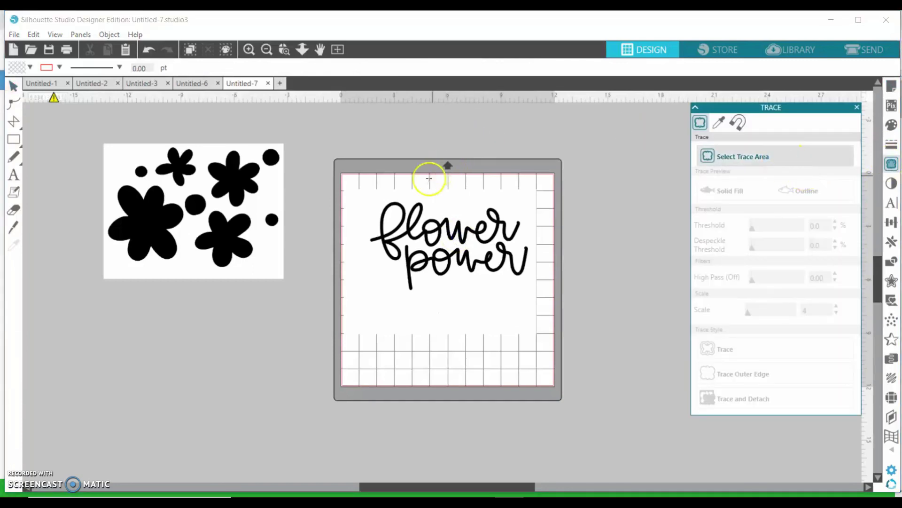
mouse_move(369, 192)
mouse_down()
mouse_move(515, 318)
mouse_move(535, 312)
mouse_up()
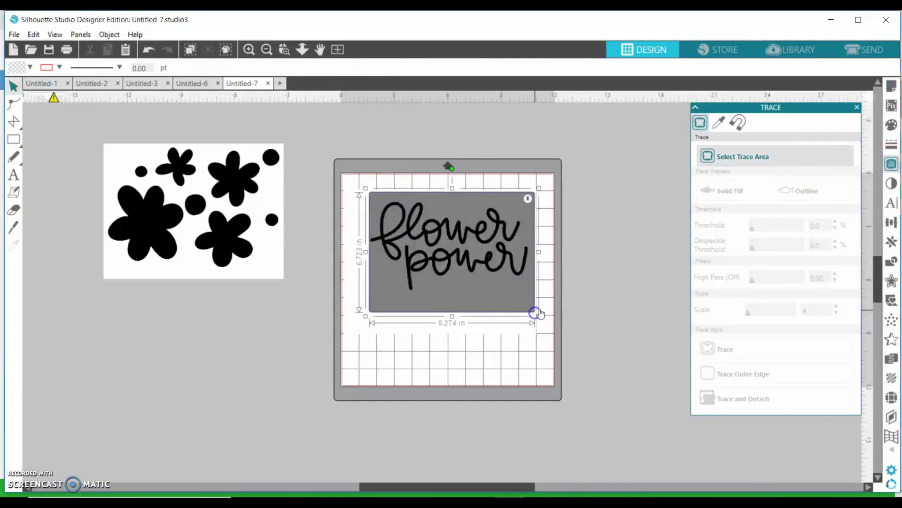
click(727, 350)
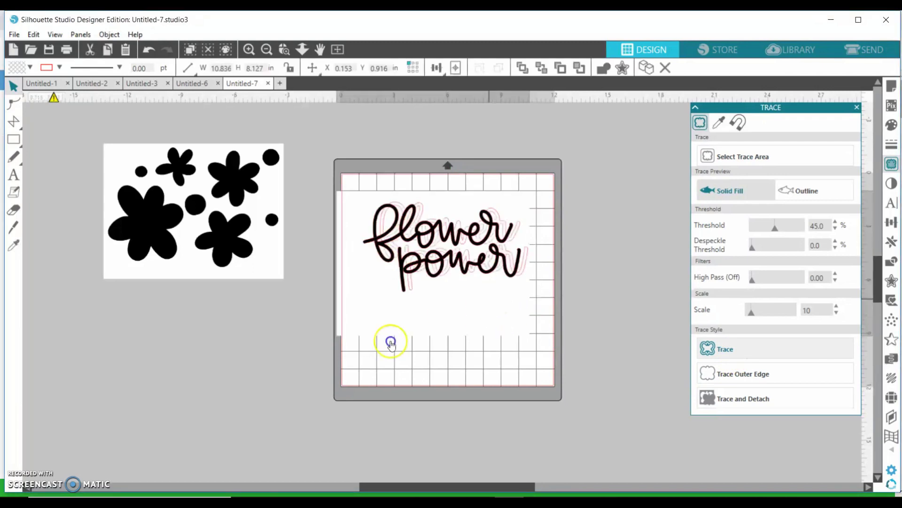
drag(384, 343, 56, 467)
click(427, 262)
Step: Trace the flowers image into cut outlines and move the source picture aside
click(200, 209)
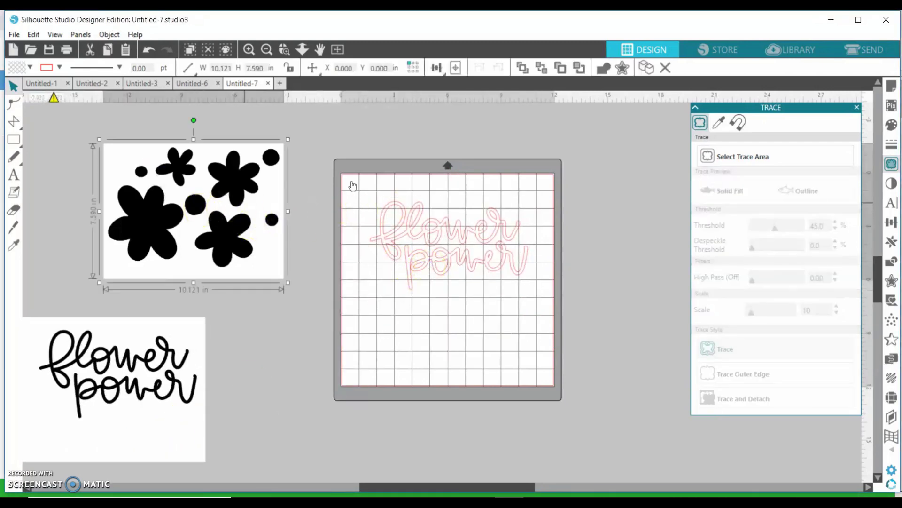
click(768, 152)
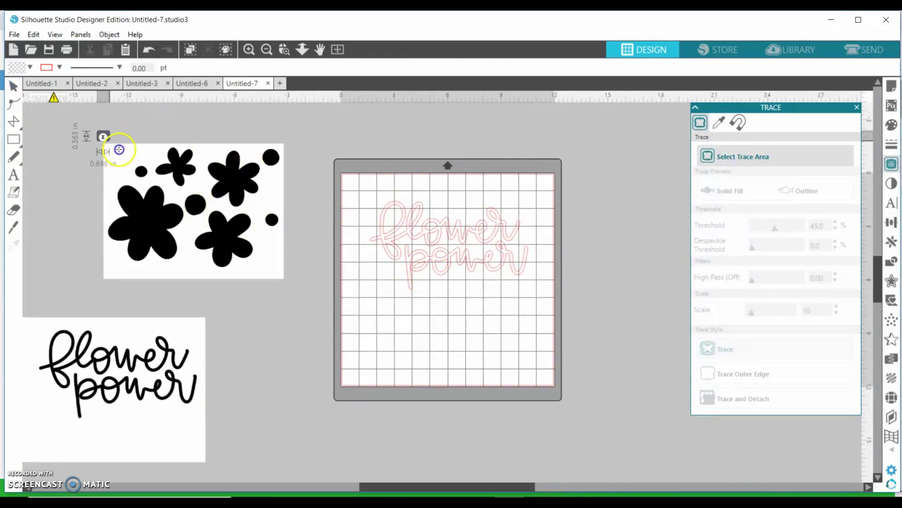
drag(98, 132, 299, 289)
click(743, 344)
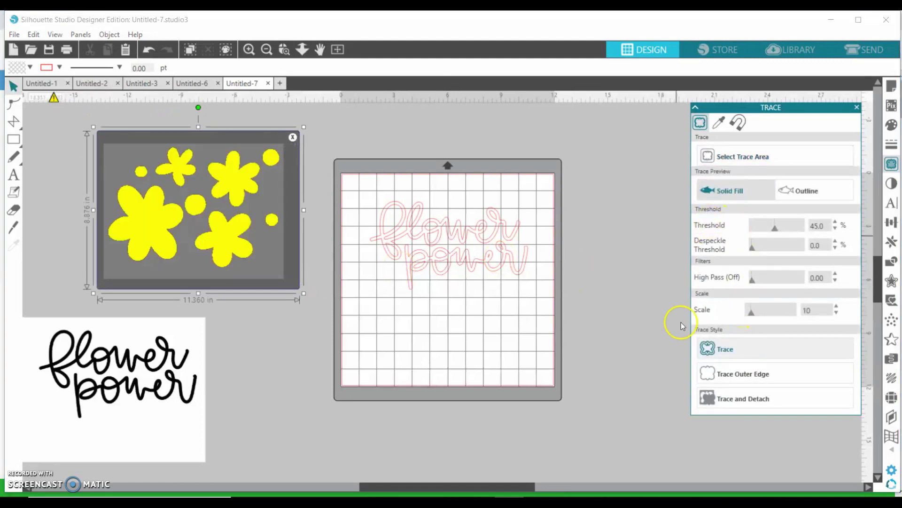
mouse_move(112, 244)
mouse_down()
mouse_move(91, 241)
mouse_move(4, 362)
mouse_up()
click(191, 228)
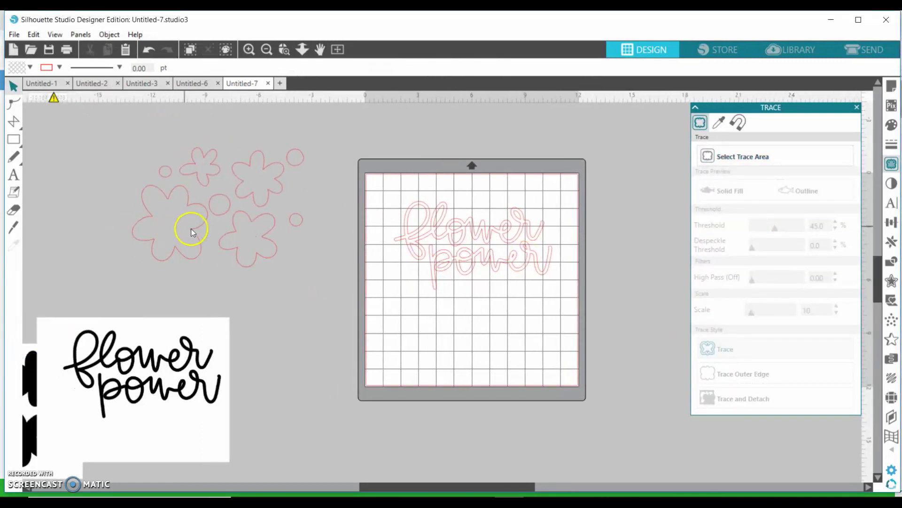
Step: Release the flower outlines' compound path and fill the small circles yellow
right_click(196, 235)
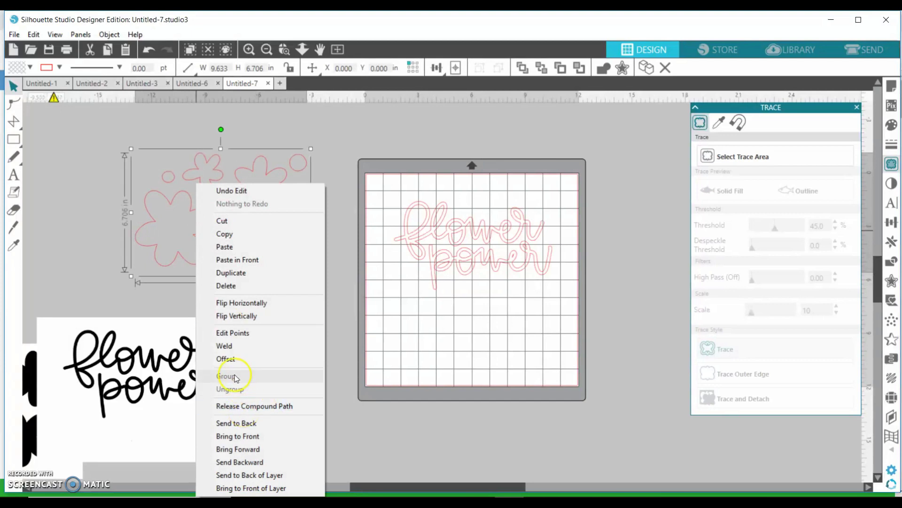
click(243, 406)
drag(229, 229, 230, 202)
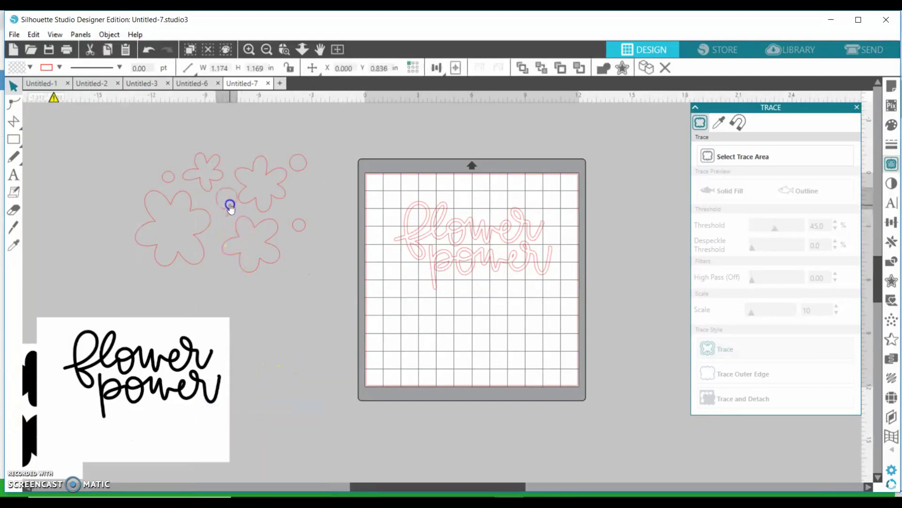
click(230, 201)
click(745, 176)
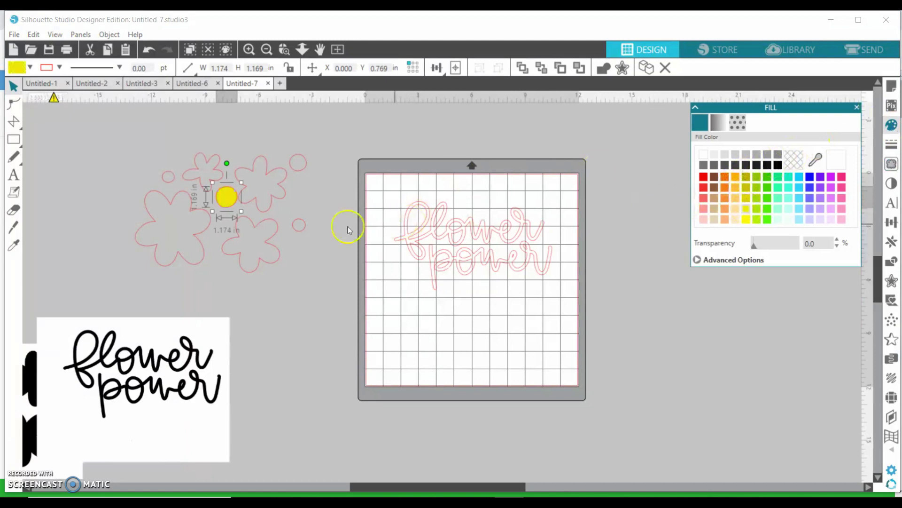
click(299, 226)
click(746, 219)
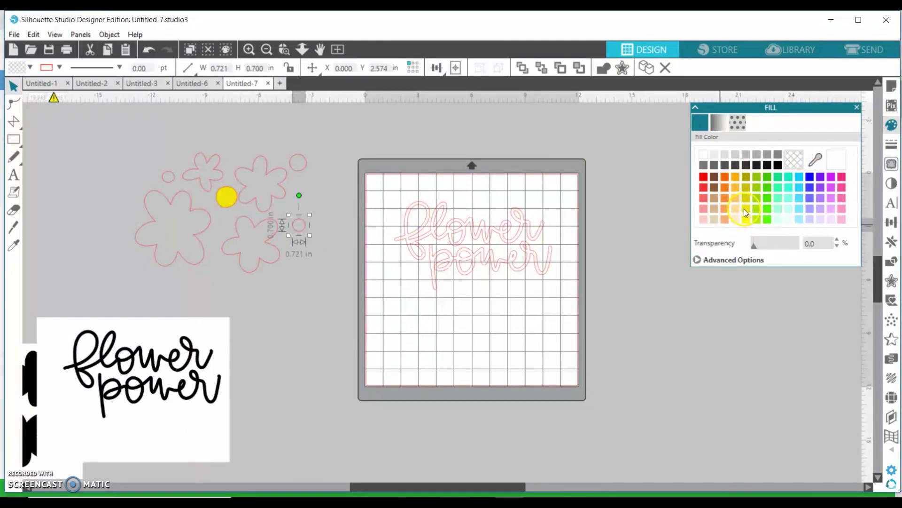
click(354, 149)
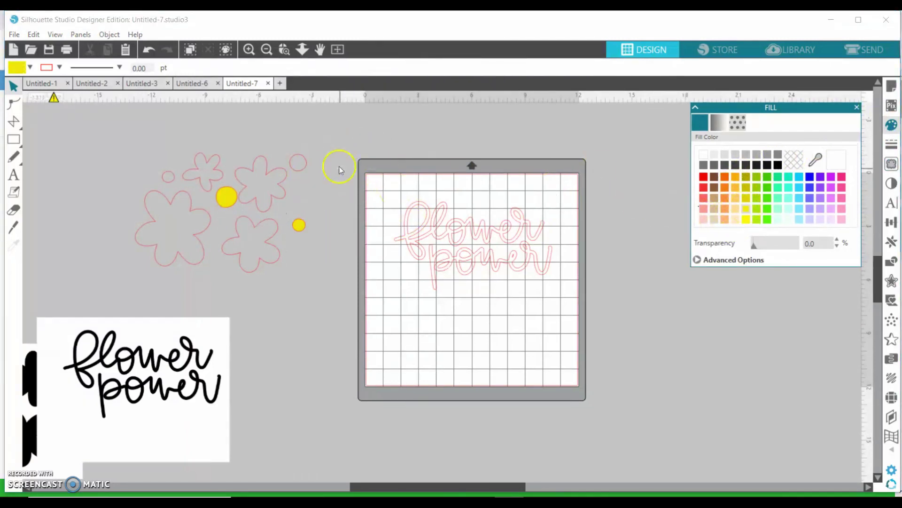
drag(334, 165, 238, 135)
click(747, 213)
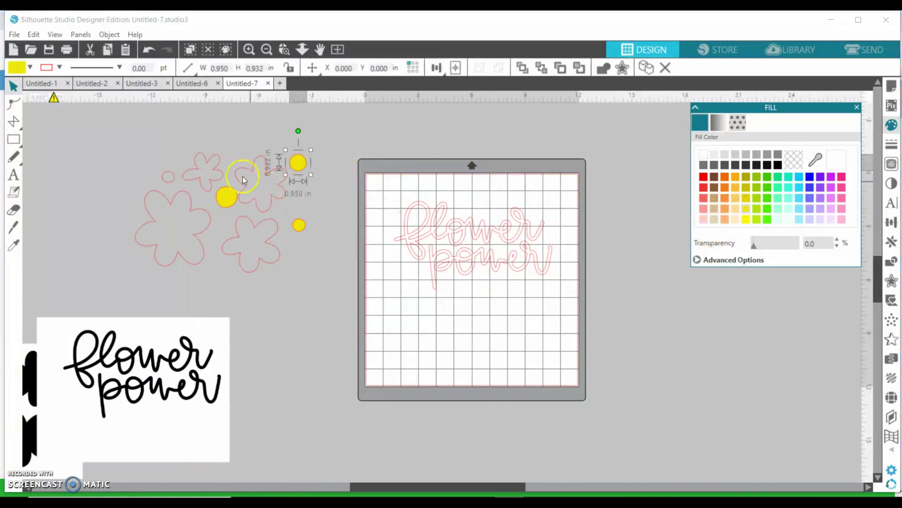
click(174, 180)
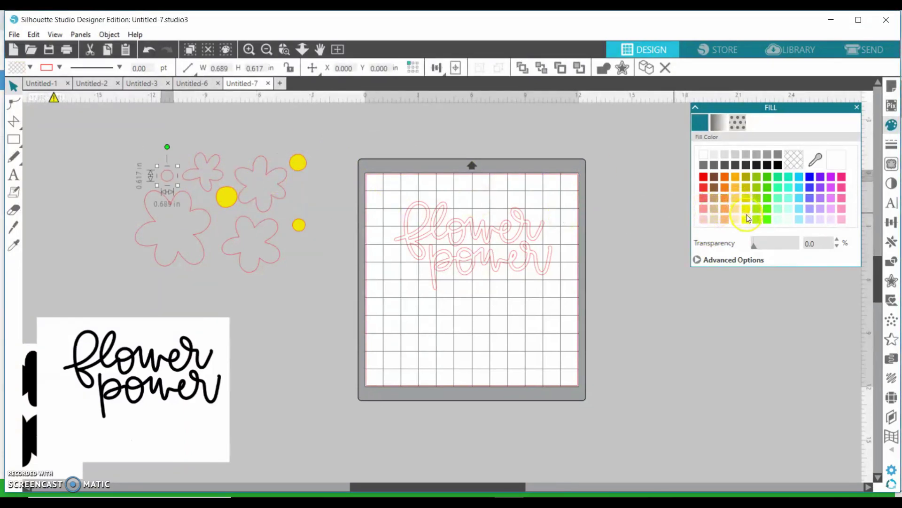
click(747, 217)
Step: Fill the four traced flowers white
click(190, 207)
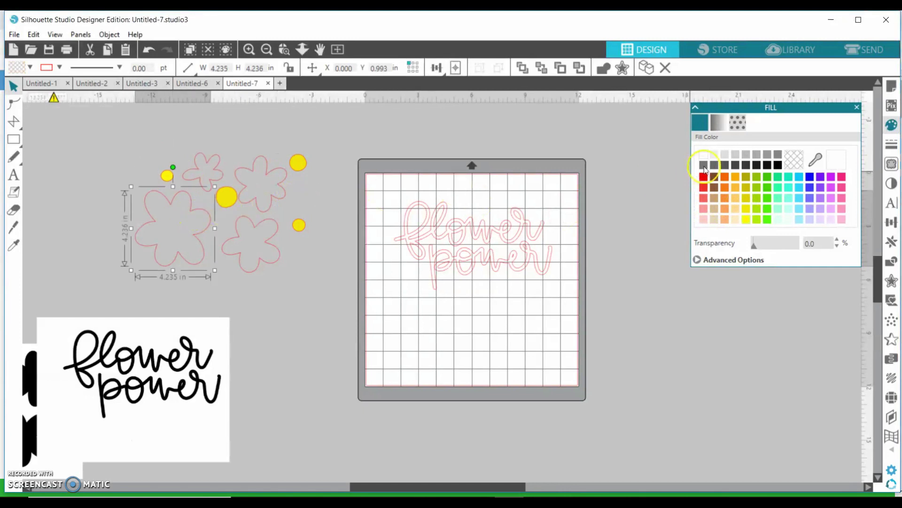
click(704, 155)
click(222, 180)
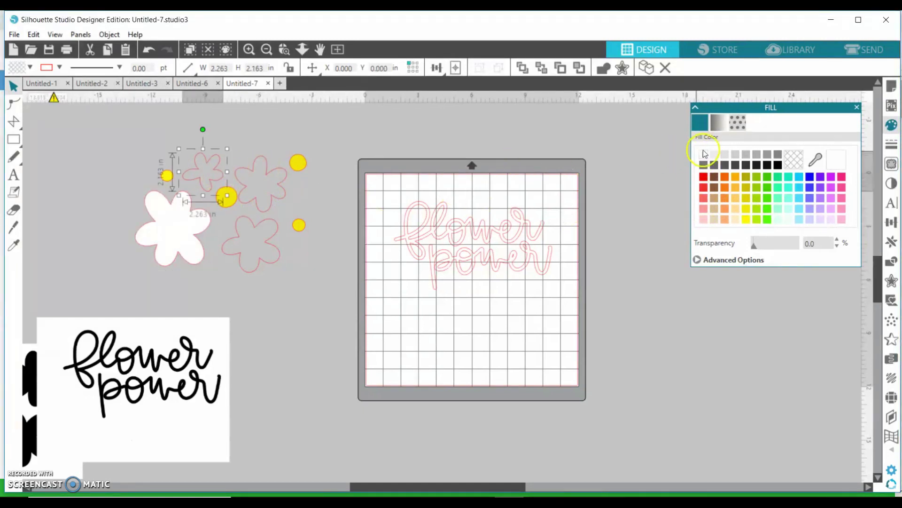
click(704, 156)
click(262, 165)
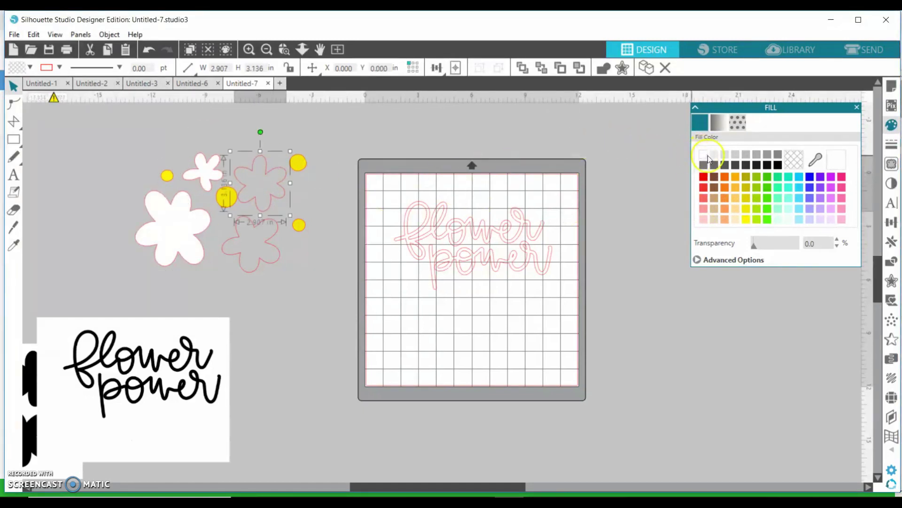
click(705, 156)
click(268, 241)
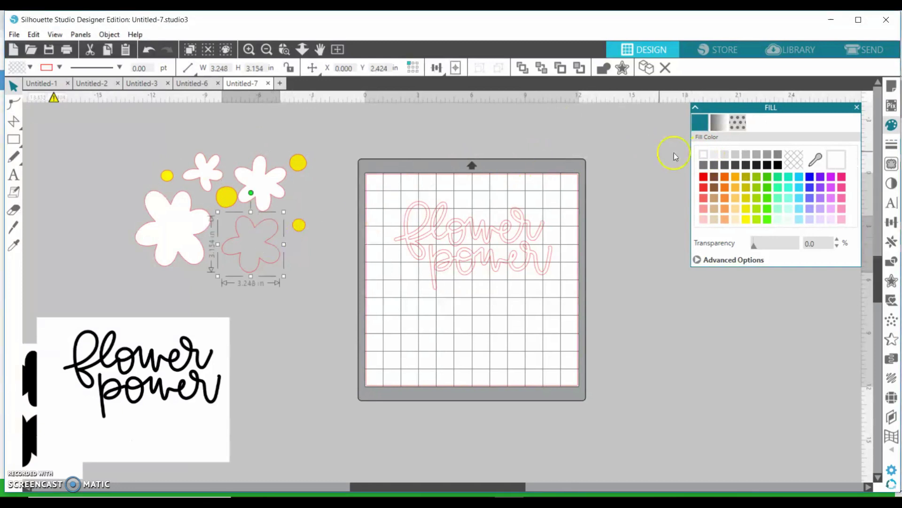
click(702, 158)
click(306, 217)
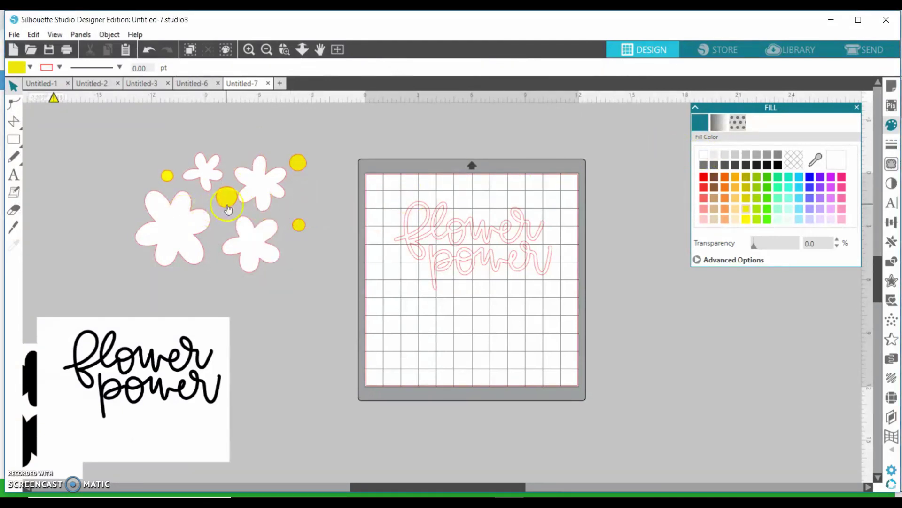
Step: Centre a yellow circle on each of the four white flowers
drag(232, 201, 173, 230)
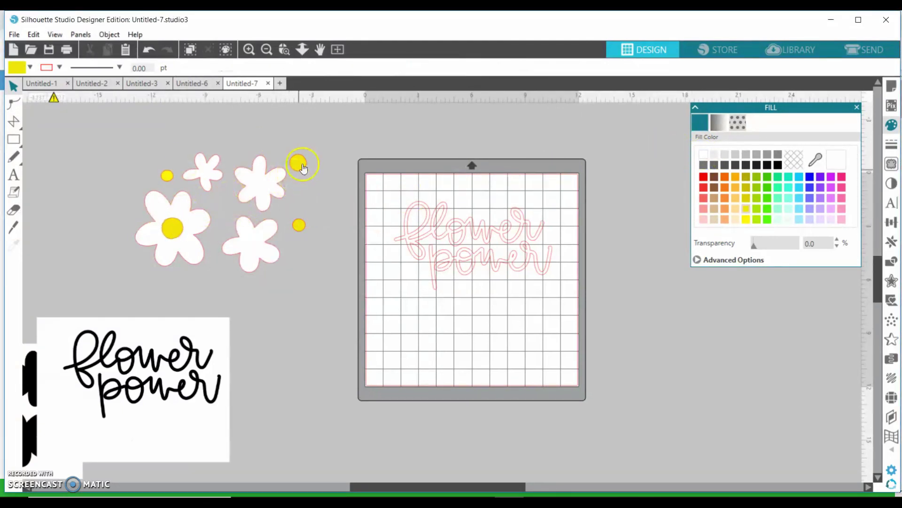
drag(298, 162, 266, 188)
click(217, 179)
drag(169, 176, 206, 178)
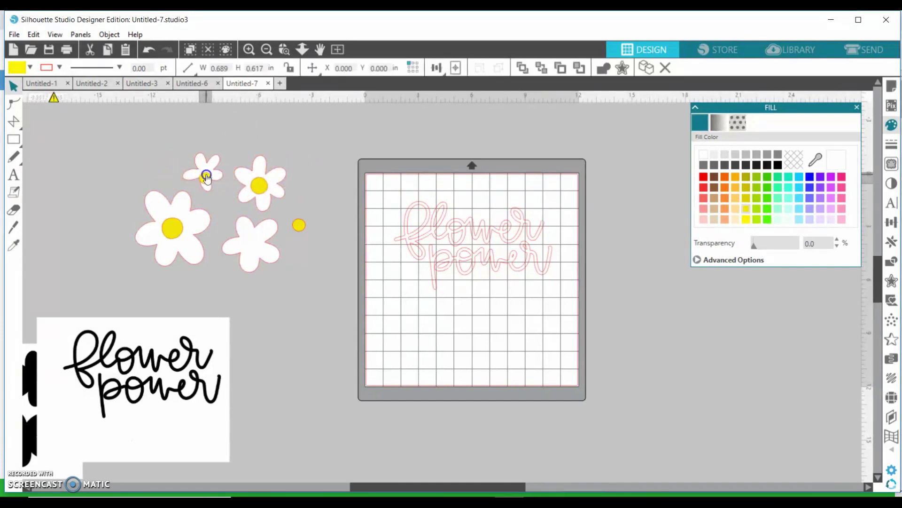
click(284, 216)
drag(299, 230, 251, 238)
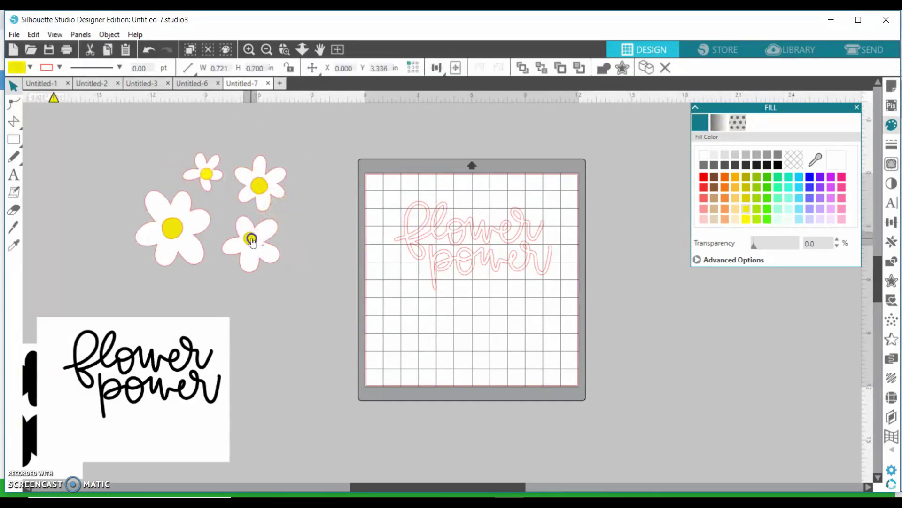
click(298, 210)
click(411, 241)
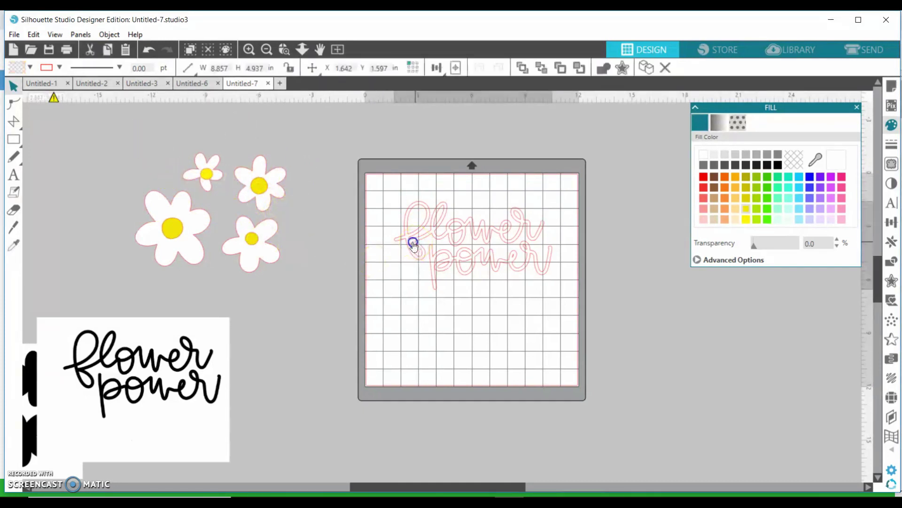
Step: Fill the flower power lettering yellow and create a 0.125 in outward offset
click(742, 212)
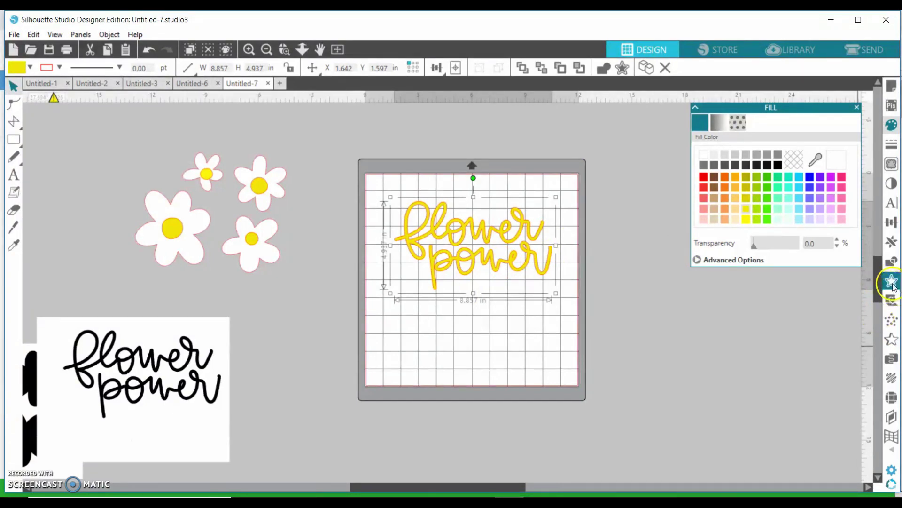
click(892, 282)
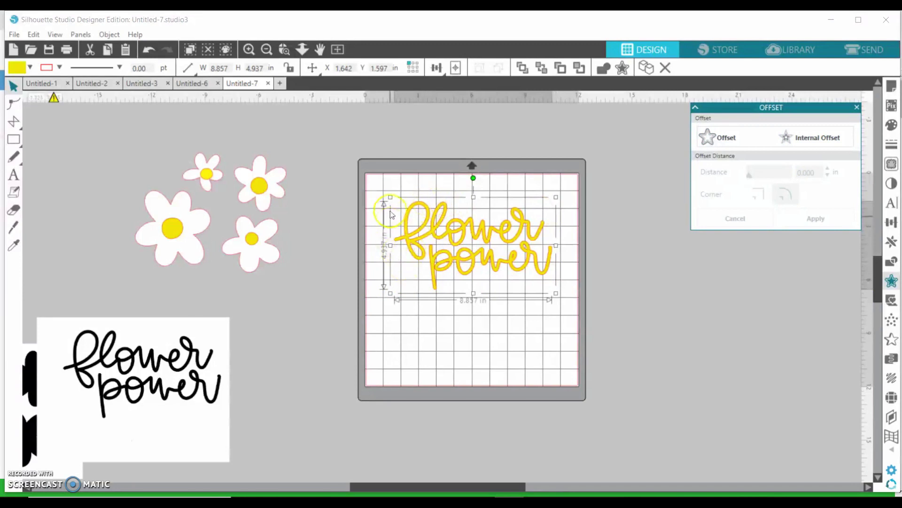
click(738, 141)
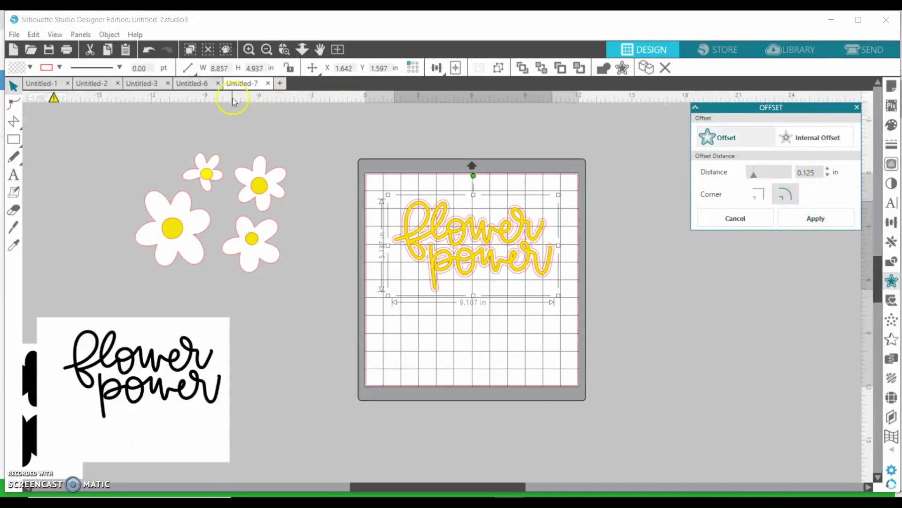
Step: Pull the offset outline out, colour it teal, and park it left of the mat
click(248, 49)
click(248, 49)
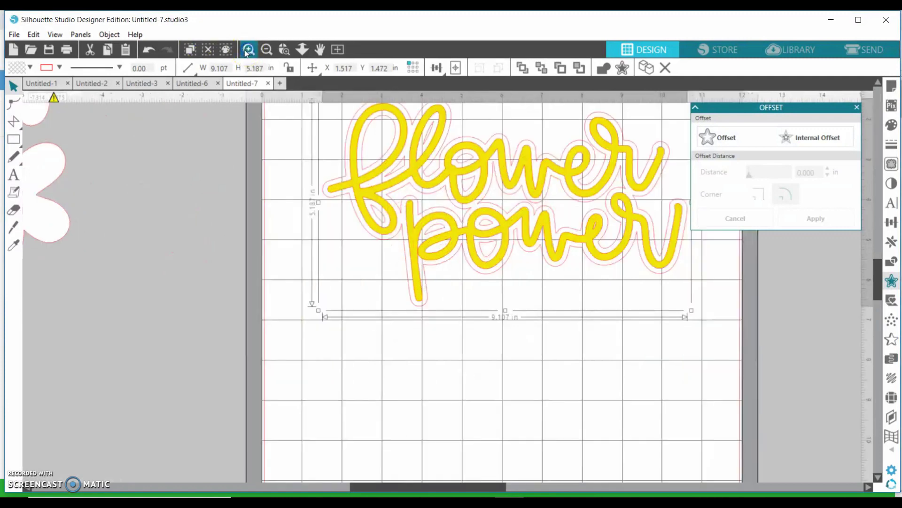
scroll(550, 231, up, 3)
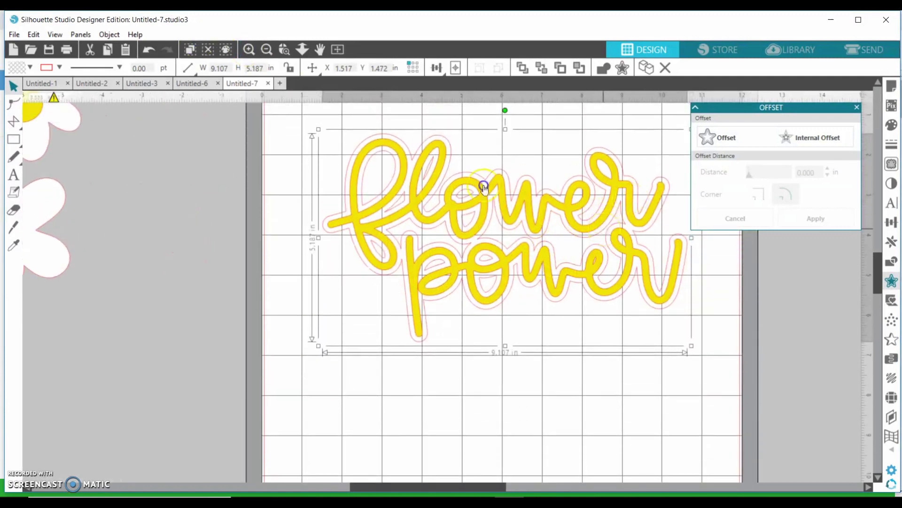
drag(485, 187, 550, 321)
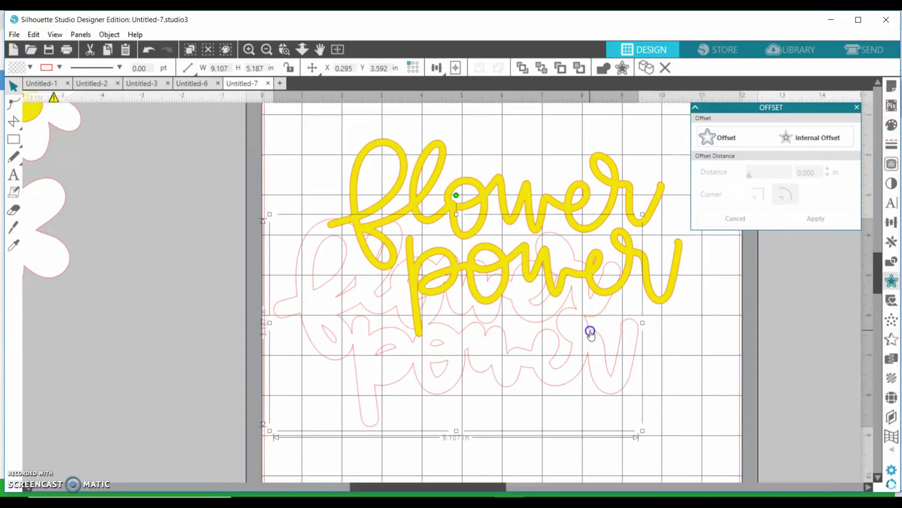
click(892, 125)
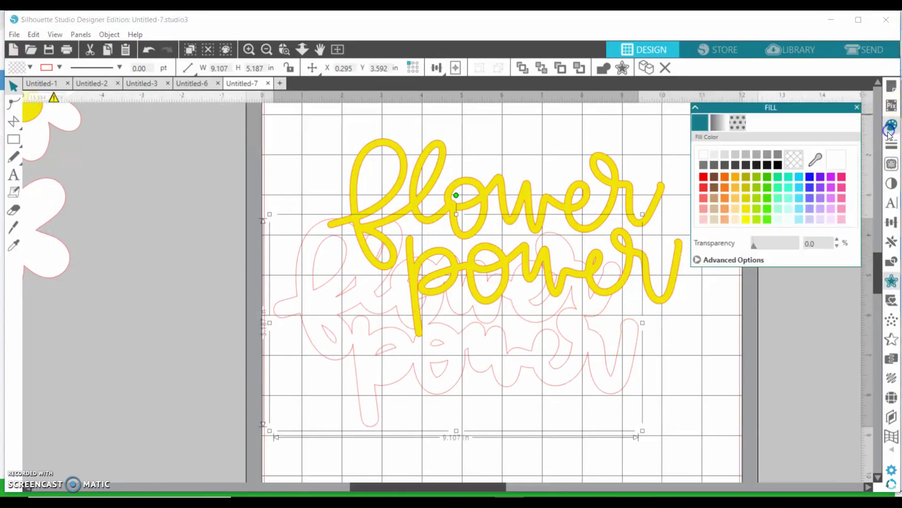
click(789, 178)
drag(605, 372, 202, 362)
click(358, 268)
Step: Preview a new offset around the yellow lettering, trying distances up to 0.200 in
click(520, 203)
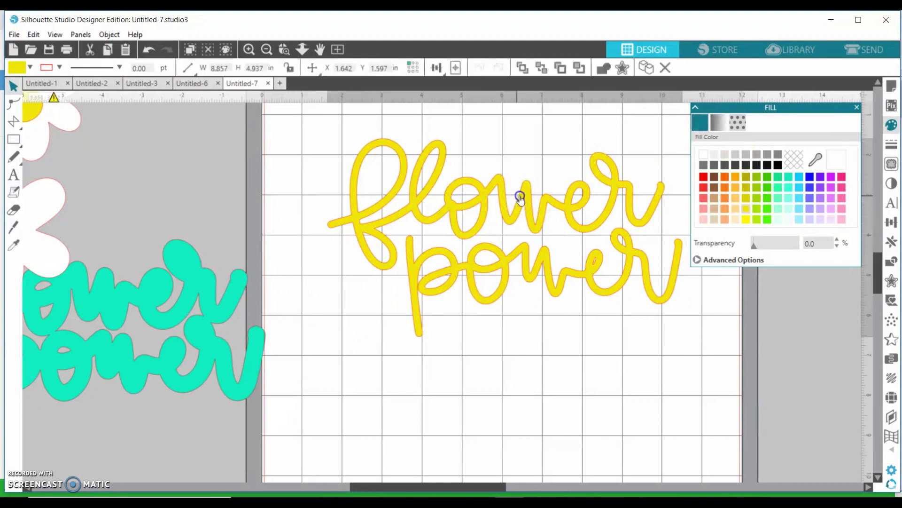
click(892, 281)
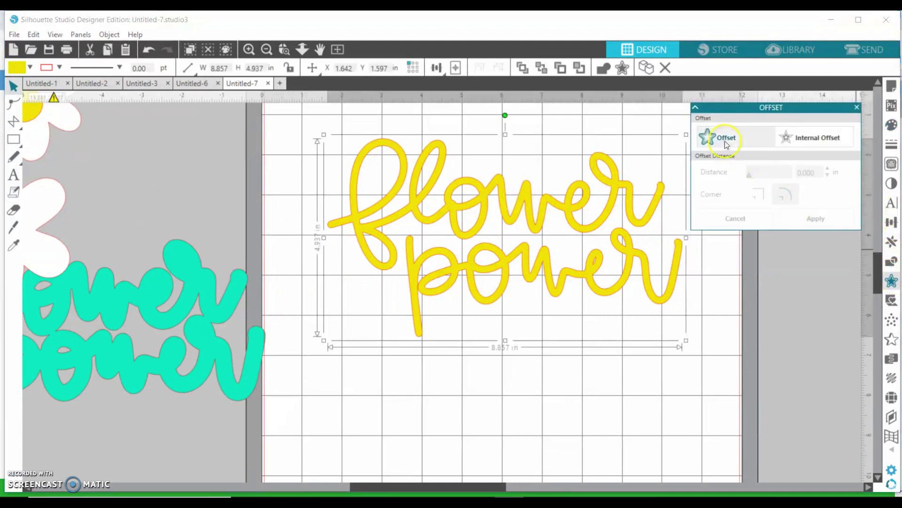
click(727, 145)
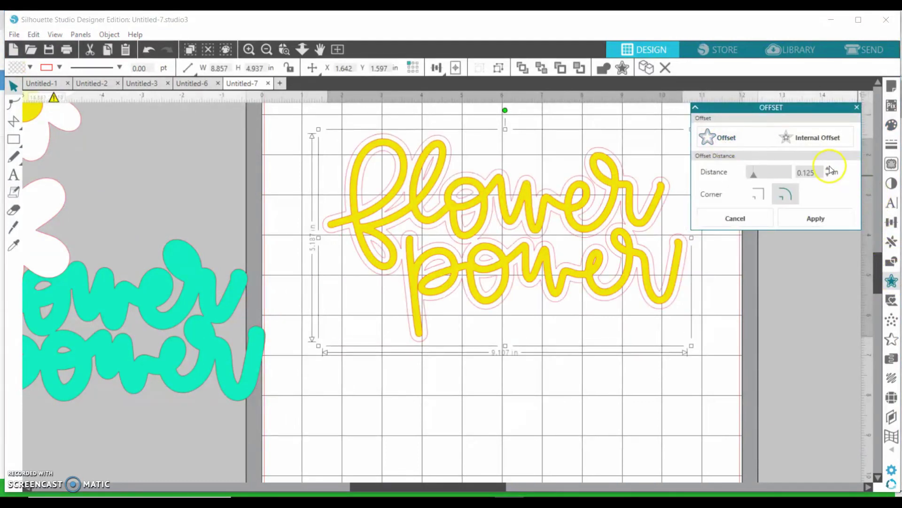
click(828, 169)
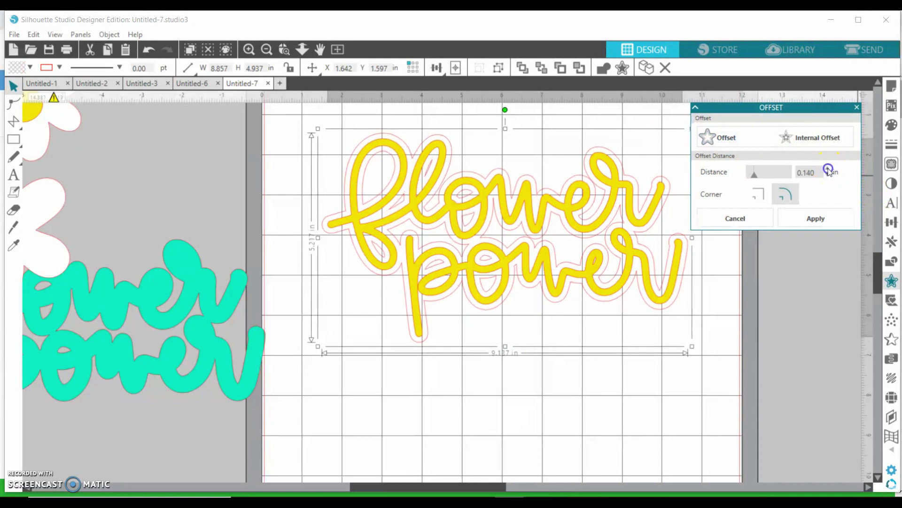
click(828, 168)
click(828, 169)
click(828, 168)
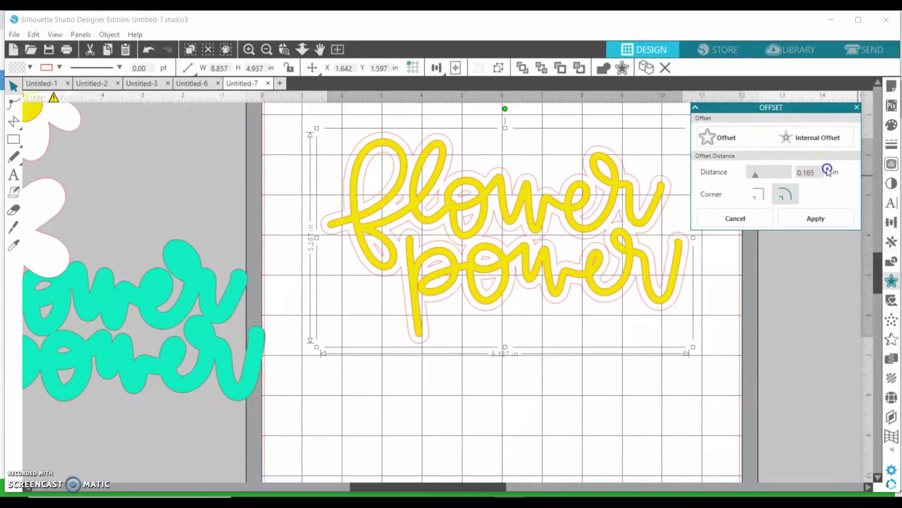
click(828, 169)
click(828, 168)
click(828, 168)
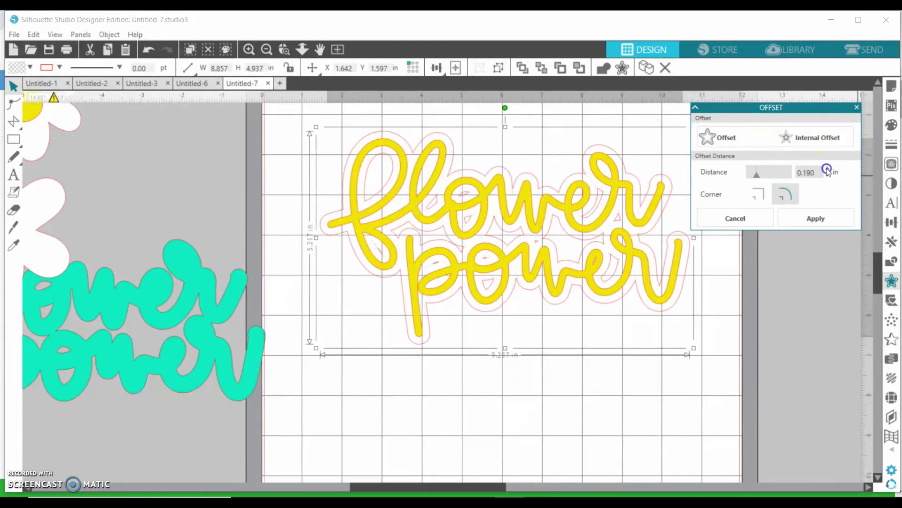
click(828, 169)
drag(757, 175, 751, 177)
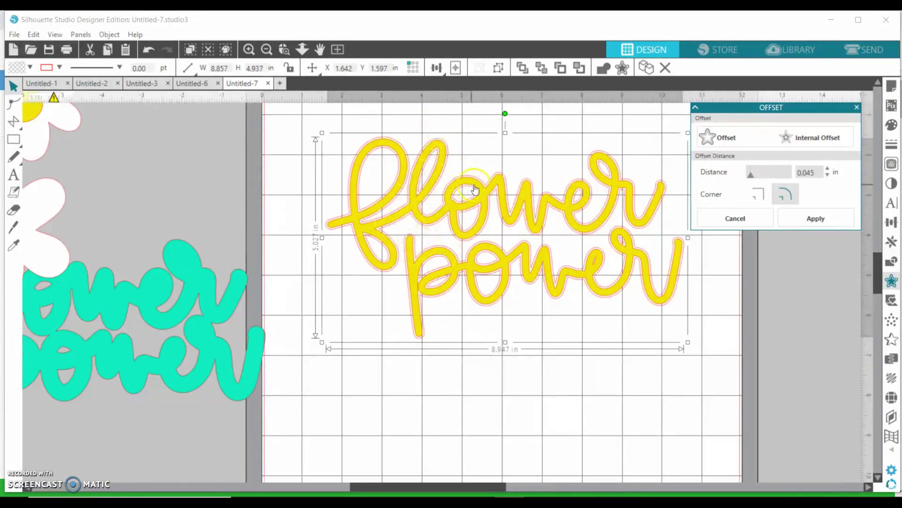
Step: Compare square and rounded corners, then apply a rounded 0.255 in offset
click(753, 190)
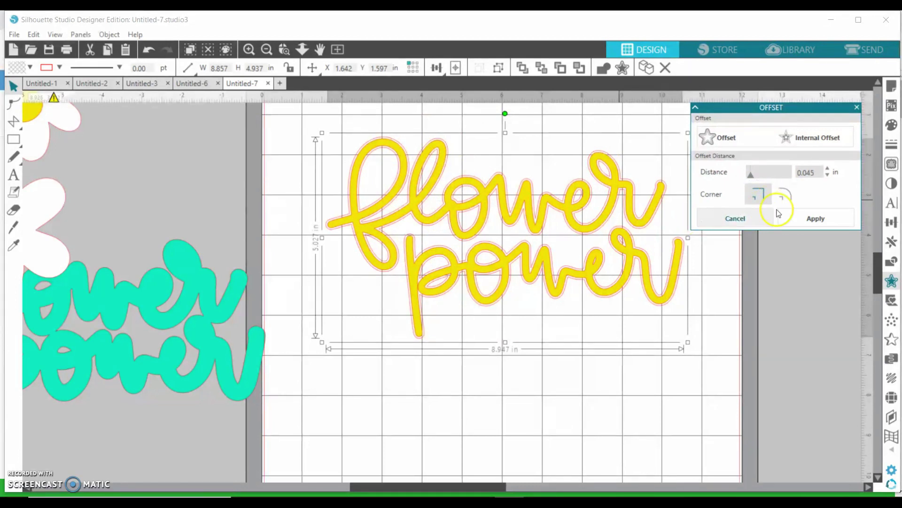
click(827, 169)
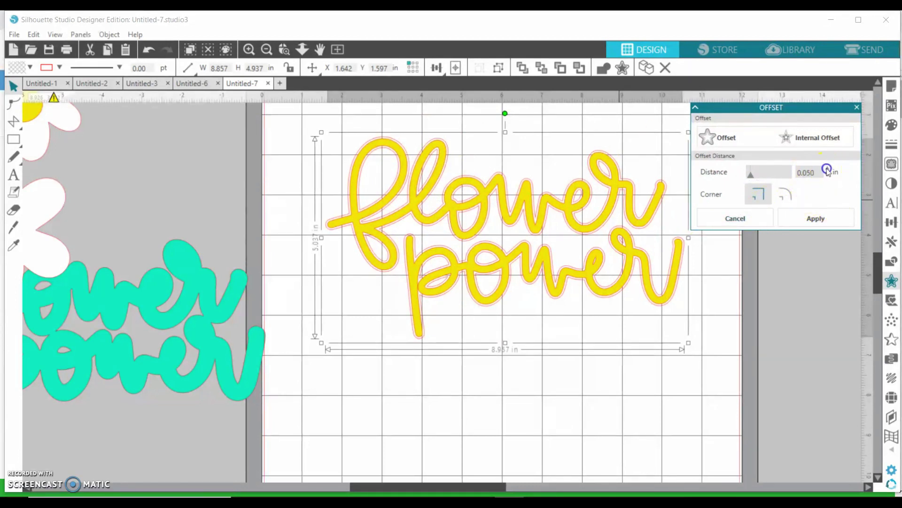
click(827, 168)
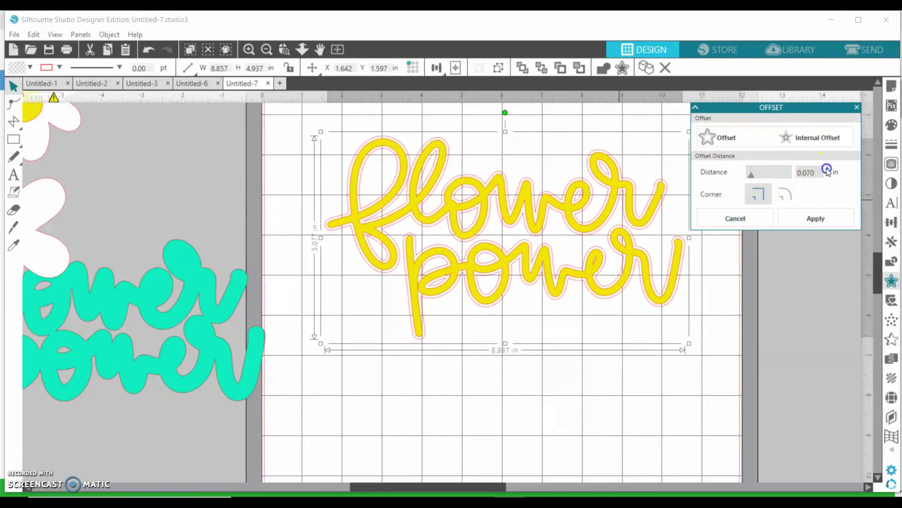
click(827, 169)
click(827, 169)
click(785, 194)
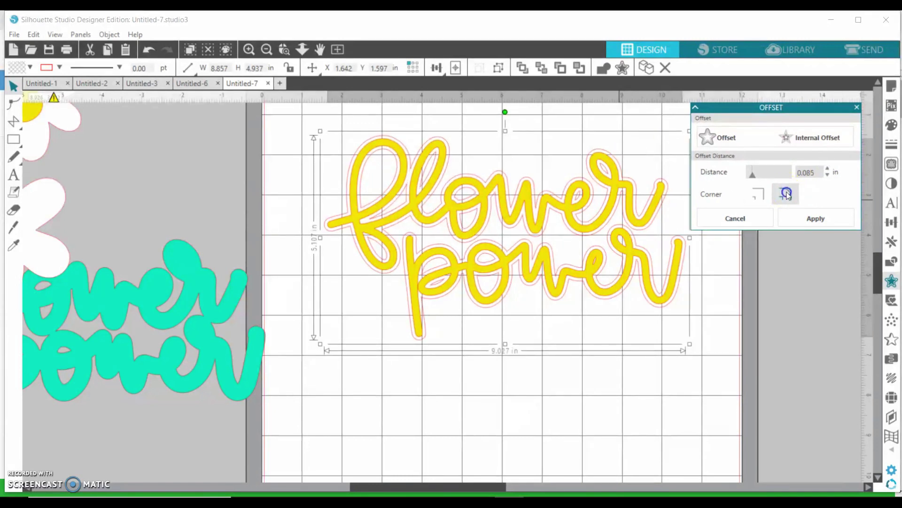
click(753, 197)
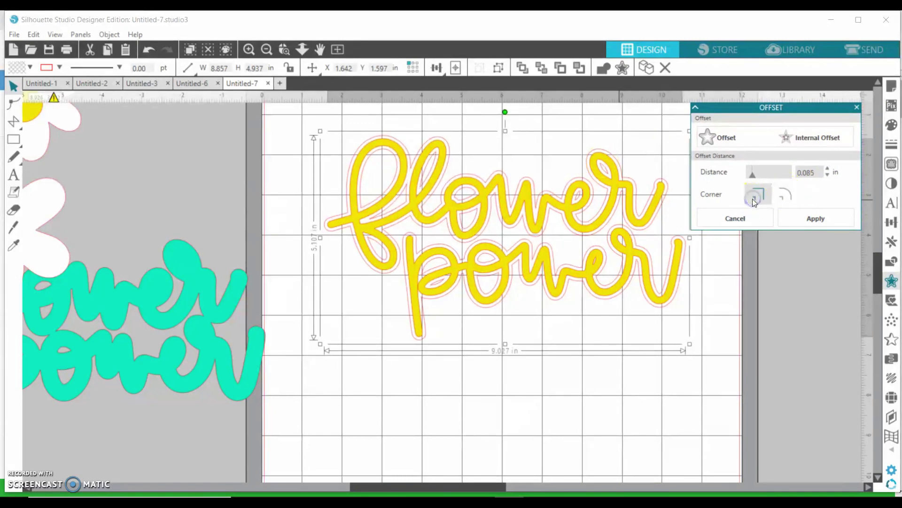
click(778, 198)
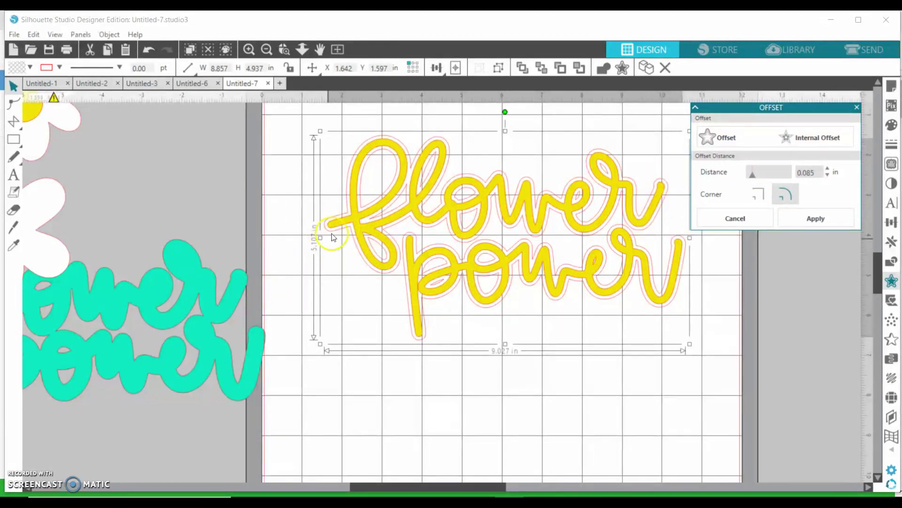
click(780, 193)
drag(754, 177, 759, 177)
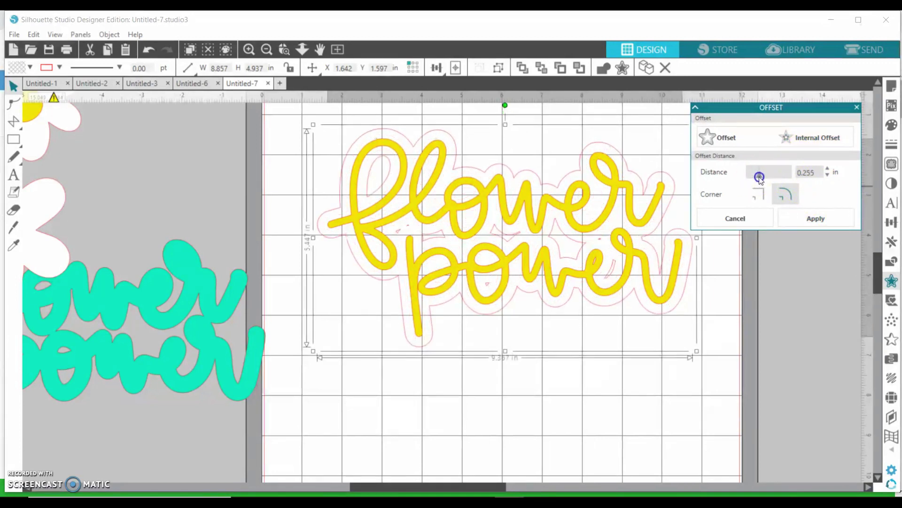
click(805, 218)
click(627, 346)
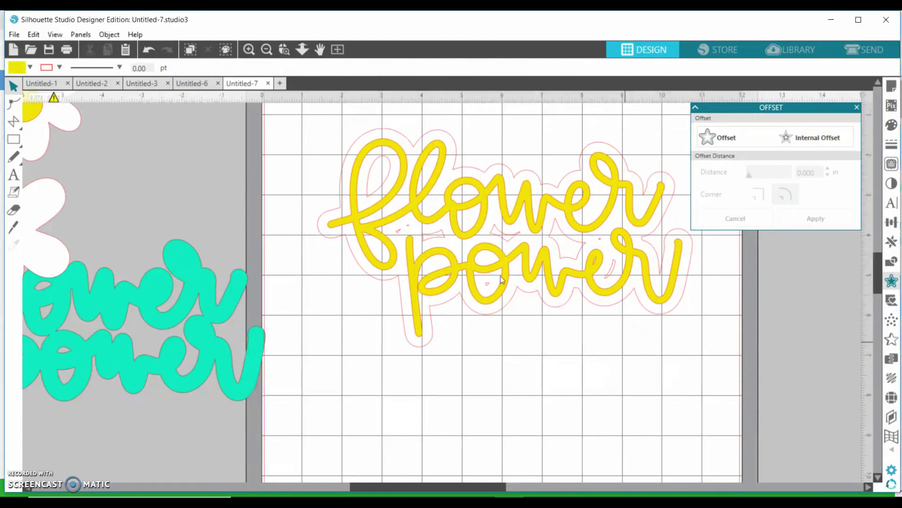
Step: Fill the new wide offset shape teal
click(597, 304)
click(892, 125)
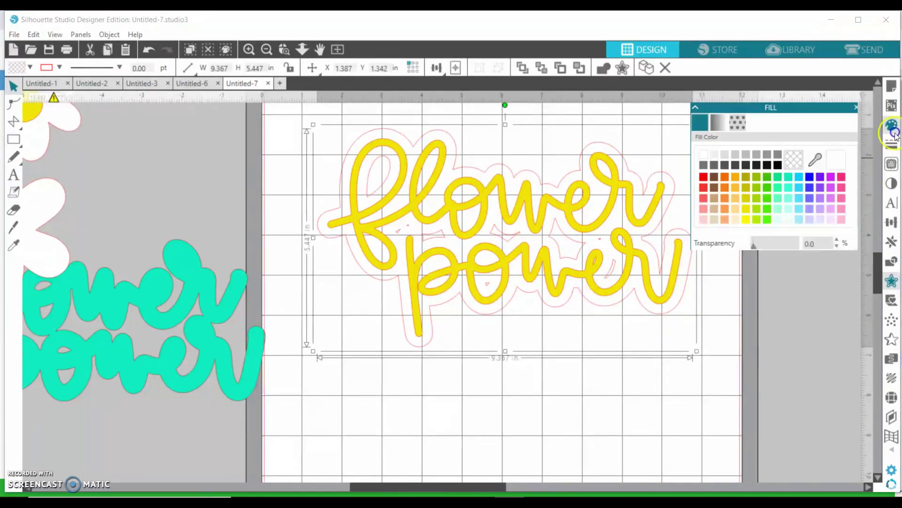
click(788, 176)
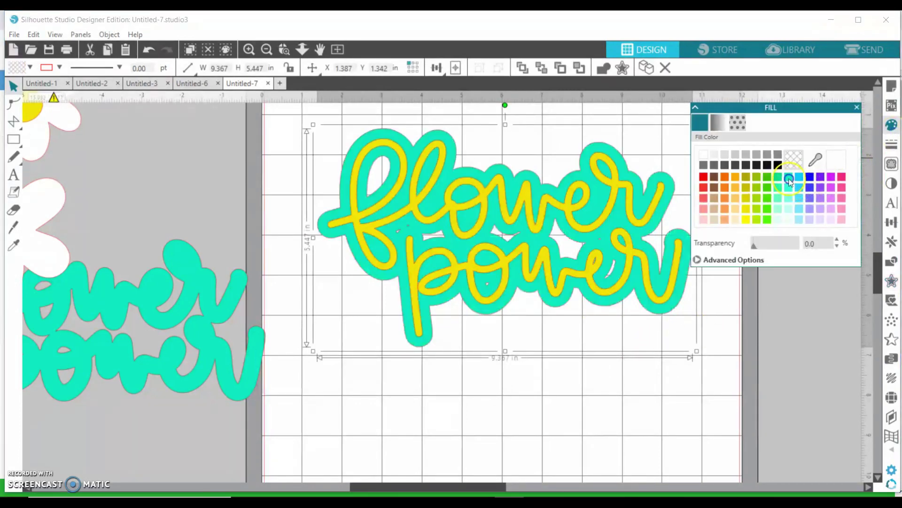
click(614, 375)
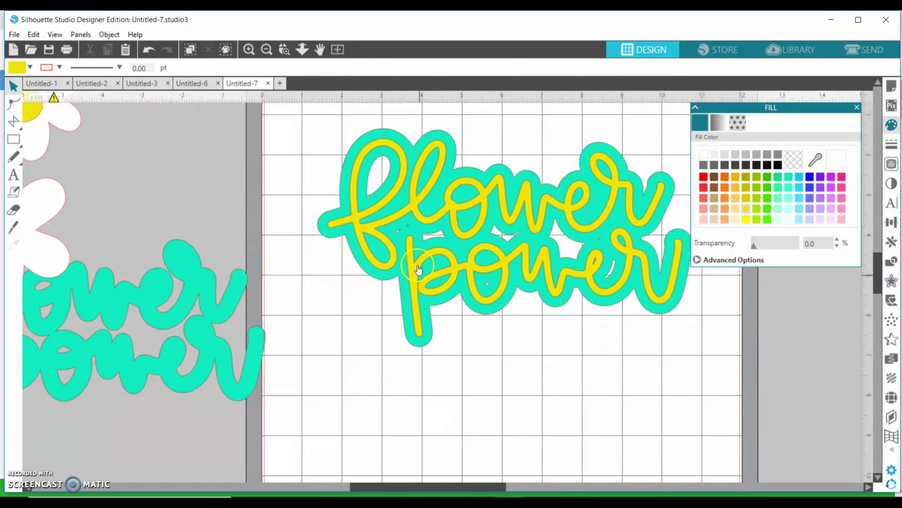
Step: Move the yellow lettering down-left off its teal offset
drag(409, 268, 263, 437)
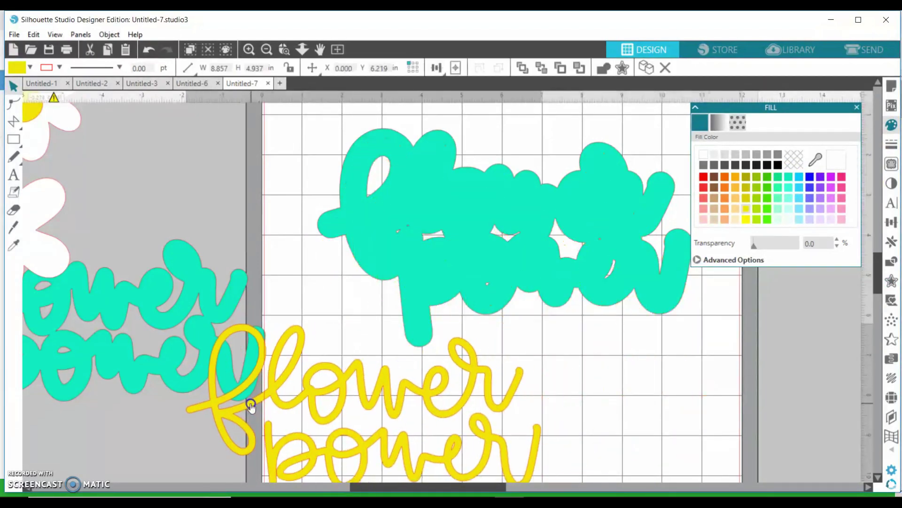
click(439, 268)
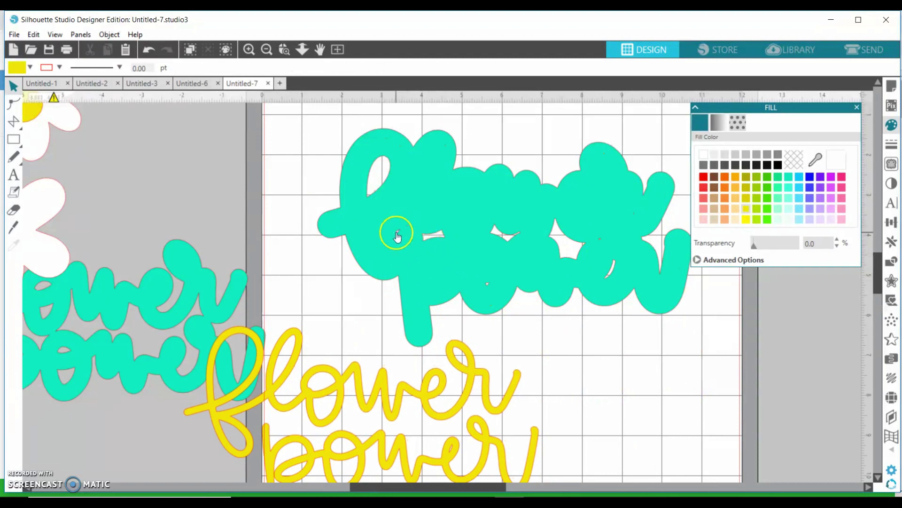
right_click(484, 282)
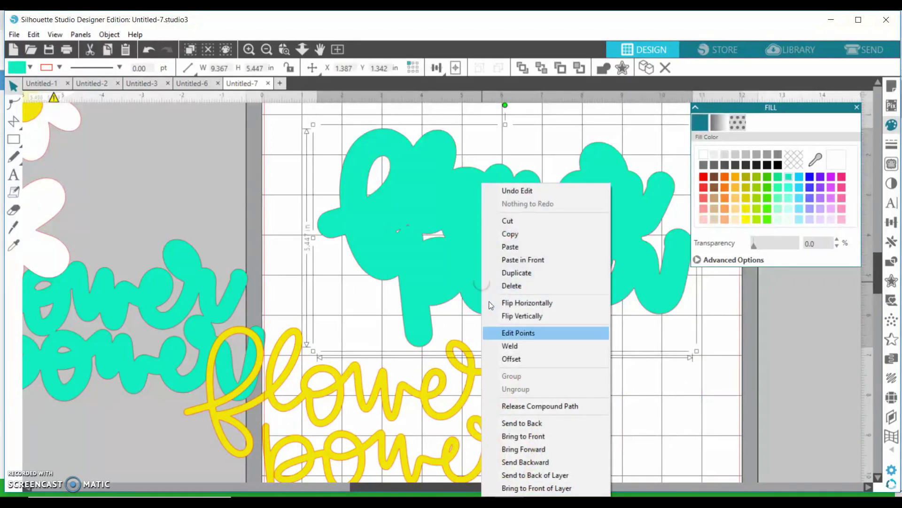
Step: Release the teal offset's compound path and shift the outer shape to reveal its holes, then undo
click(520, 407)
click(464, 312)
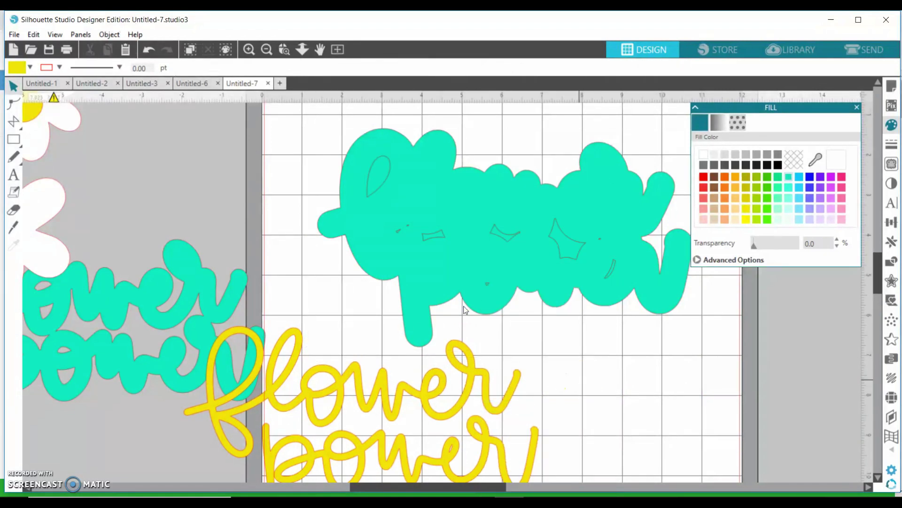
click(398, 237)
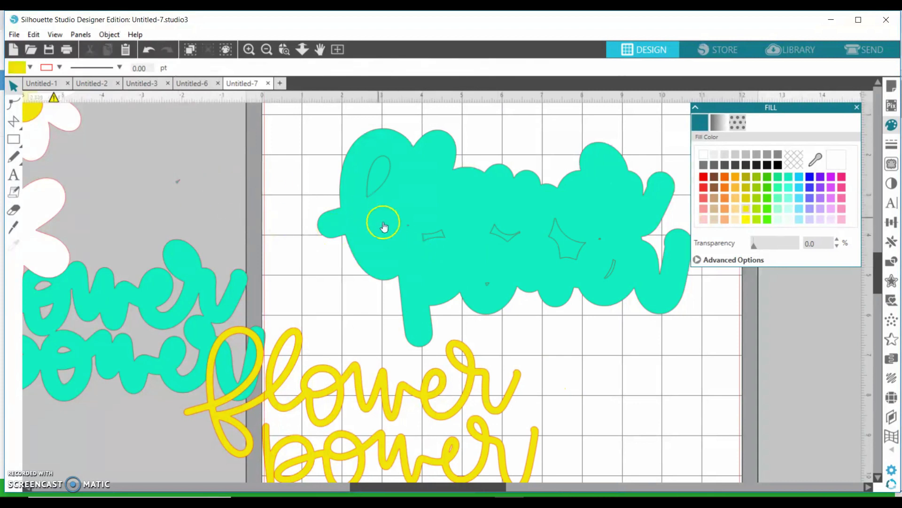
drag(409, 227, 155, 168)
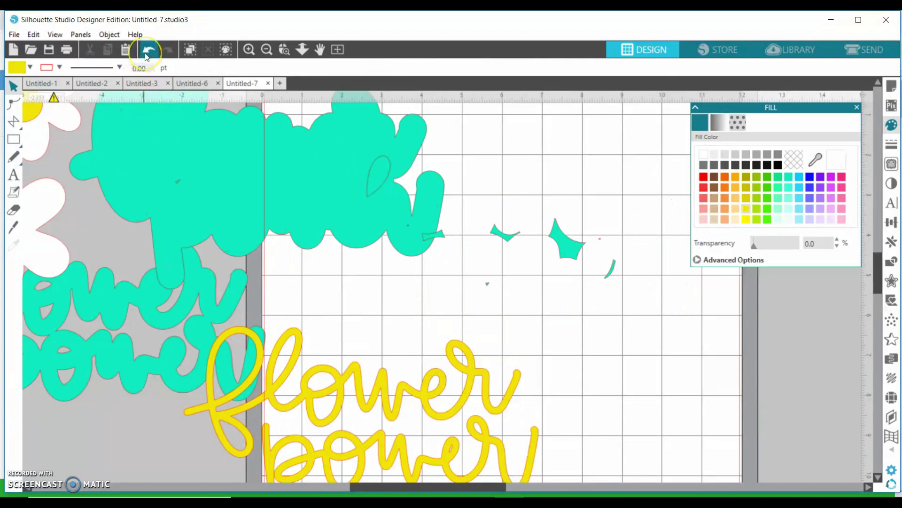
click(148, 49)
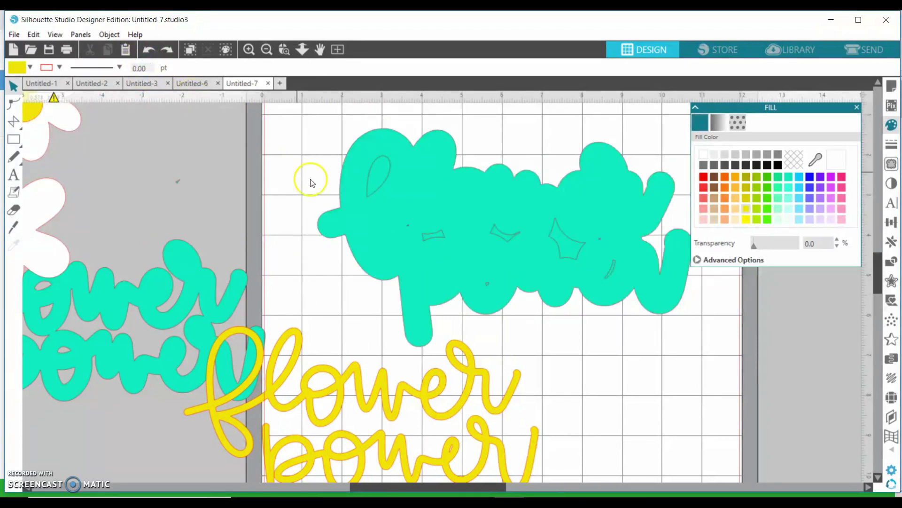
drag(409, 228, 407, 233)
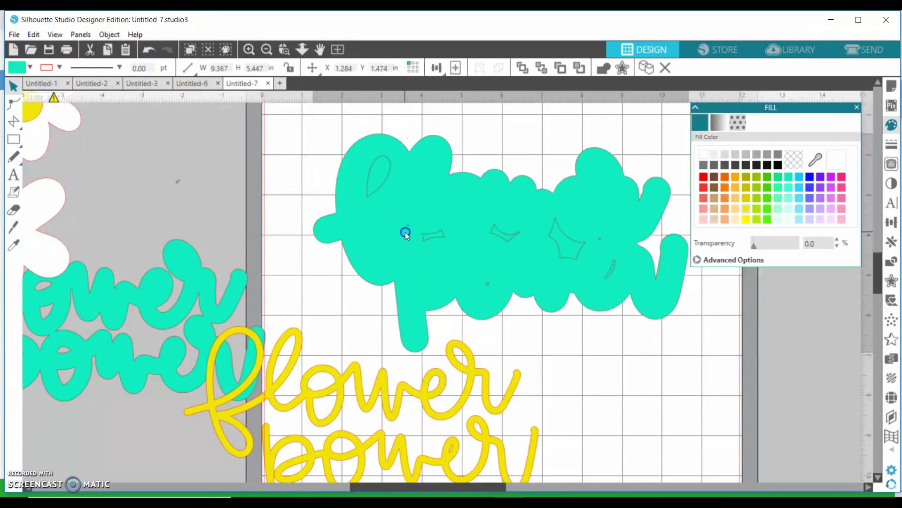
click(149, 50)
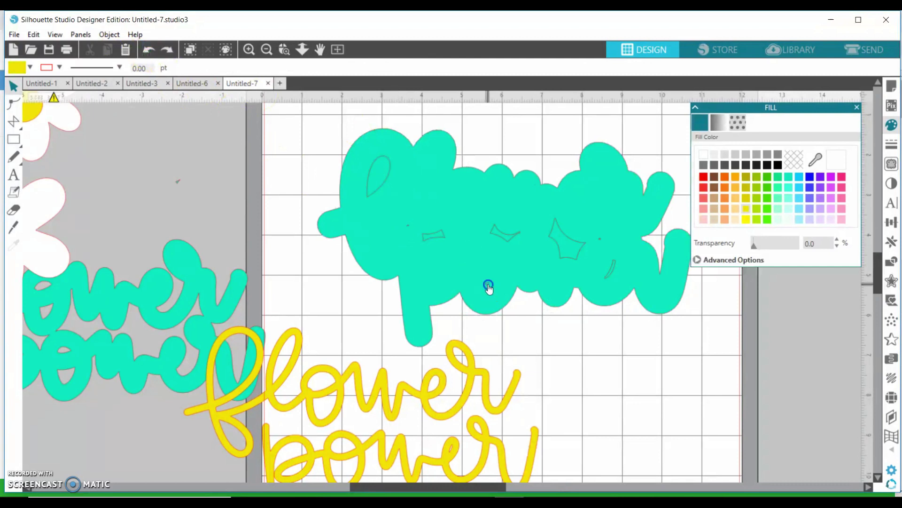
click(443, 277)
click(174, 179)
click(597, 239)
click(169, 180)
click(175, 184)
Step: Realign the teal cloud shape with its small inner pieces, undoing stray nudges
click(409, 228)
click(149, 49)
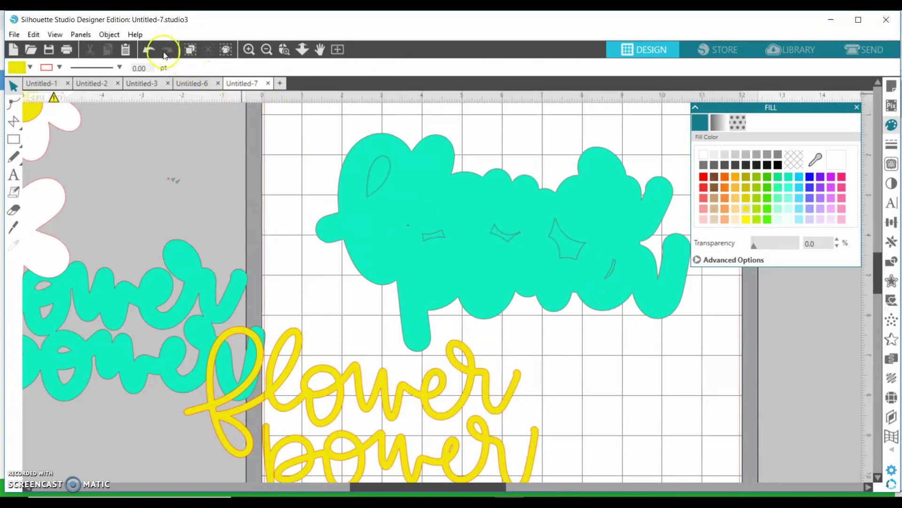
click(167, 50)
drag(407, 225, 158, 361)
click(397, 240)
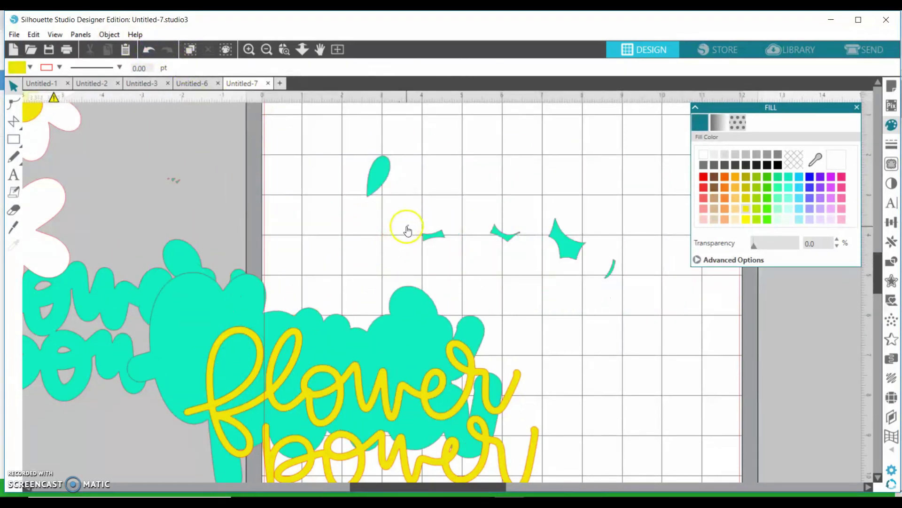
drag(218, 276, 408, 164)
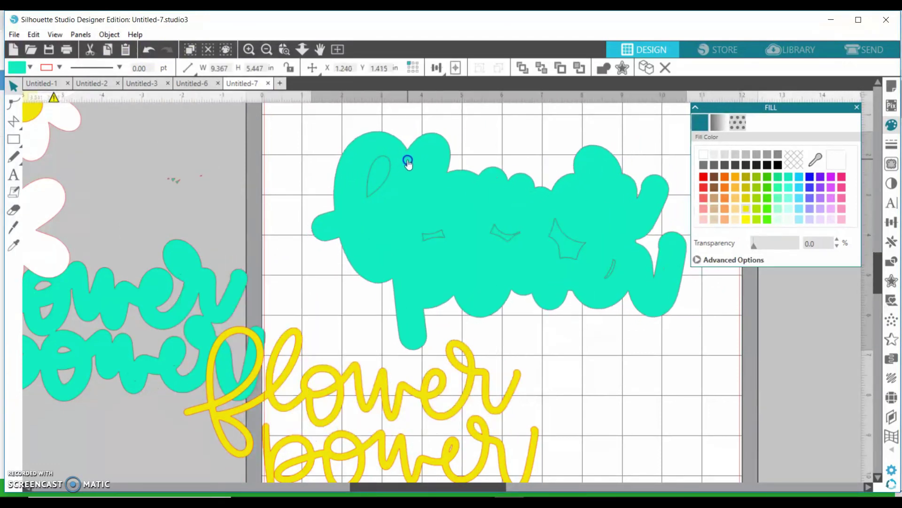
click(326, 135)
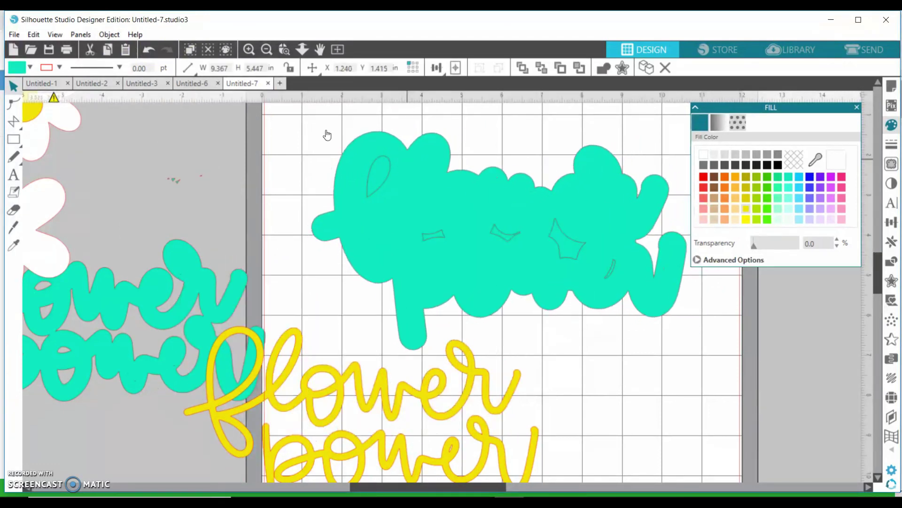
click(143, 50)
click(143, 49)
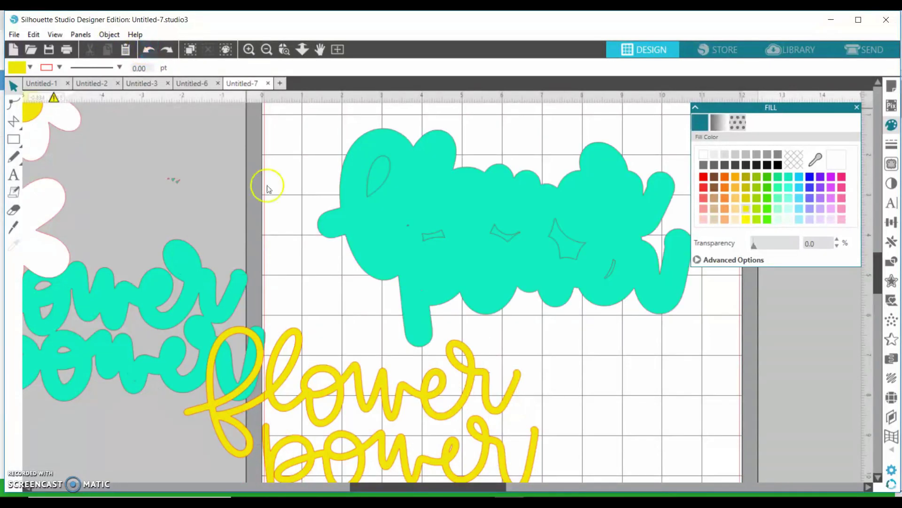
click(409, 227)
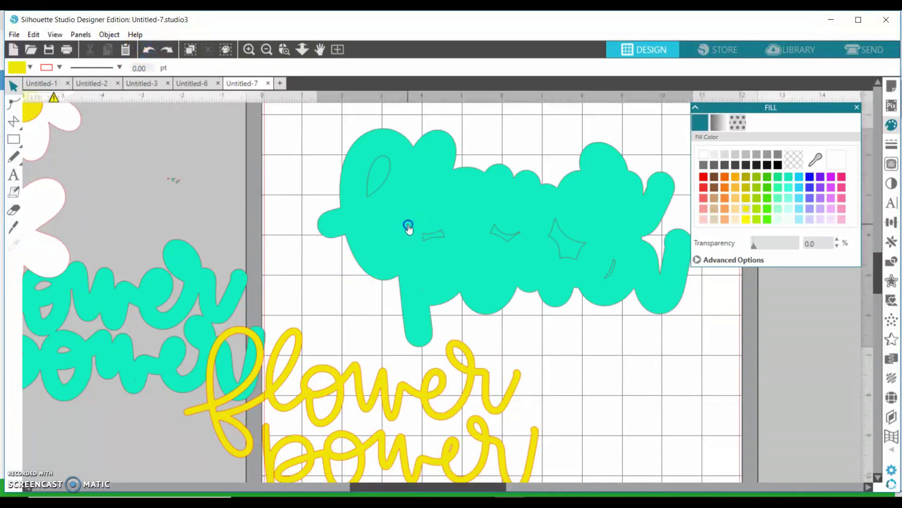
click(148, 49)
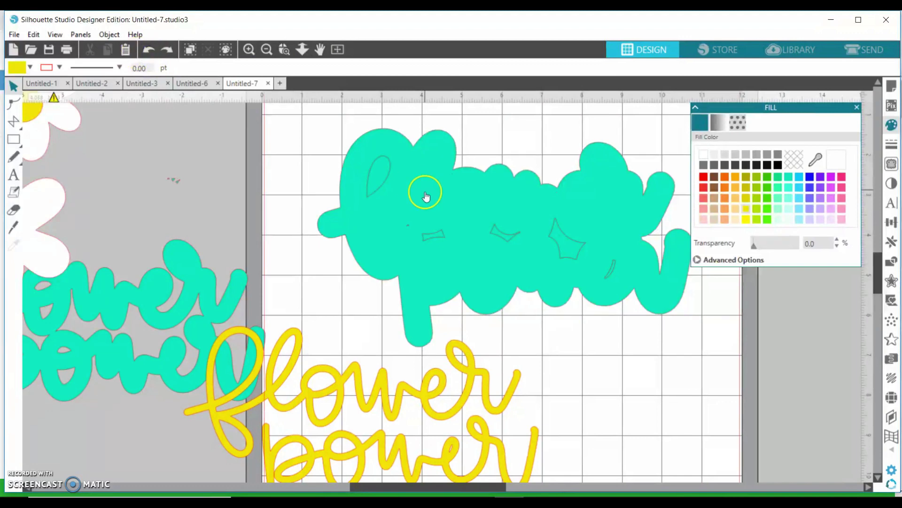
click(248, 49)
click(248, 49)
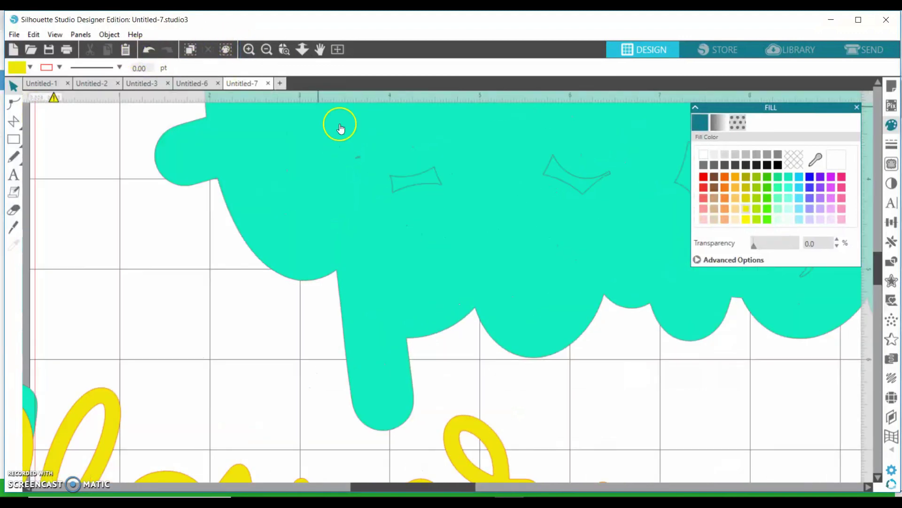
Step: Inspect the teal shape up close, undo an accidental nudge, and zoom back out
click(358, 160)
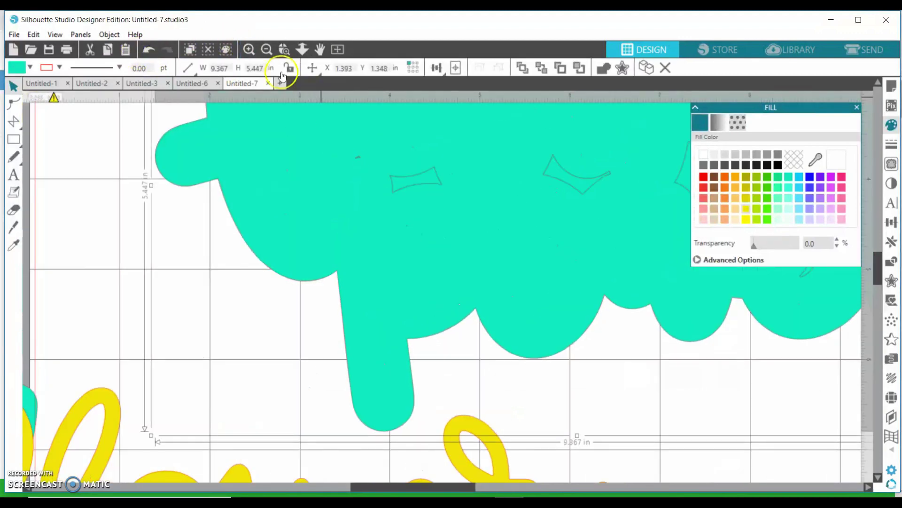
drag(359, 156, 357, 158)
click(149, 49)
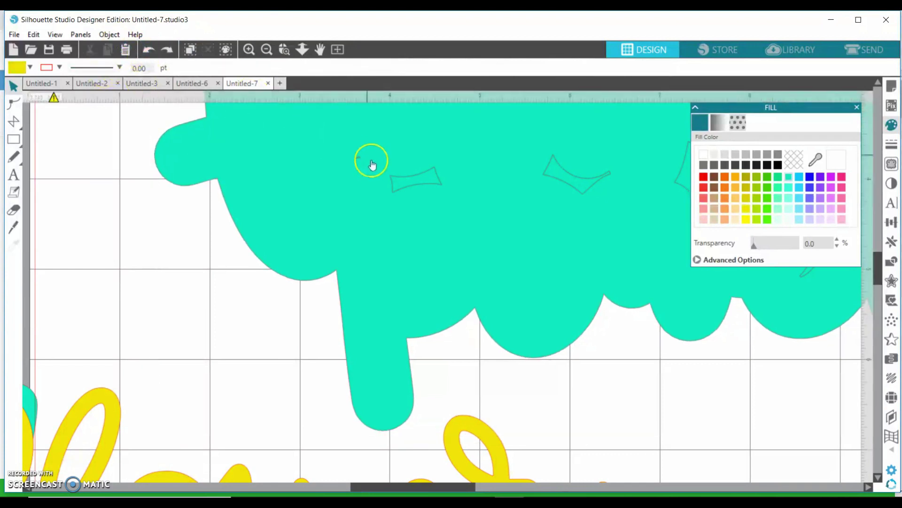
click(358, 163)
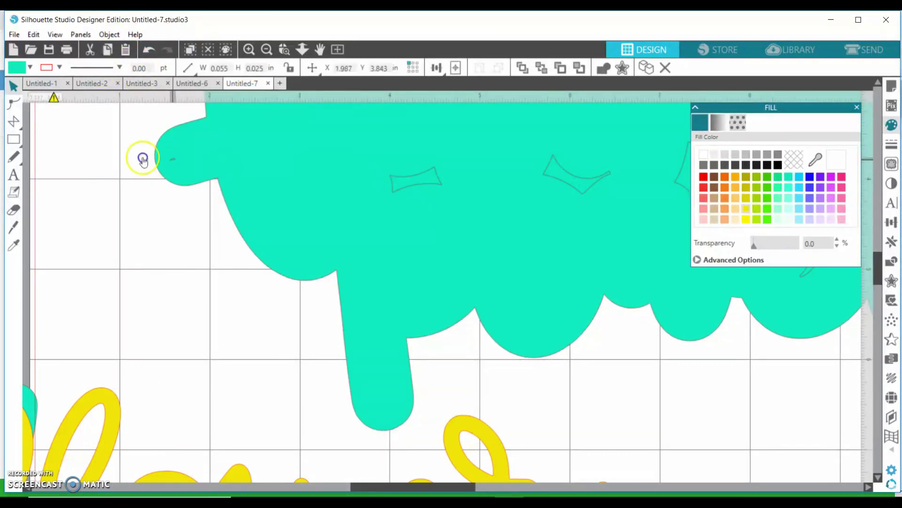
click(87, 151)
click(243, 57)
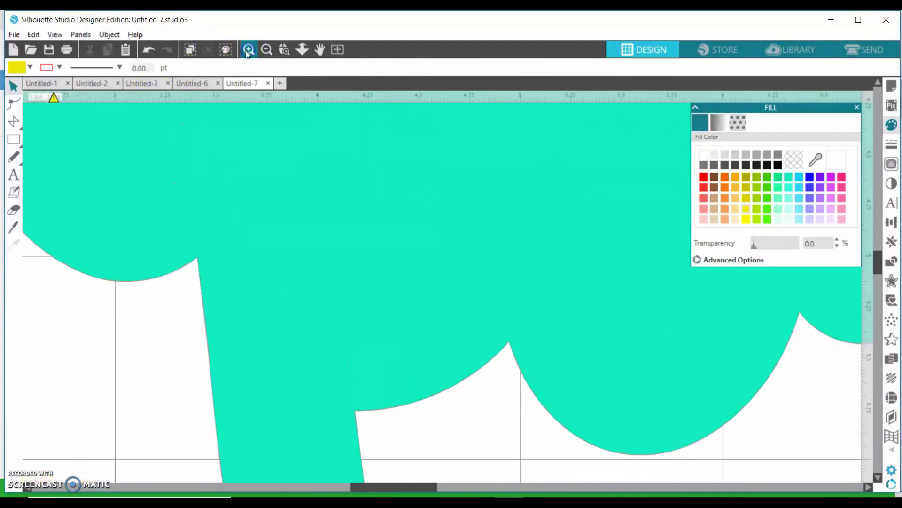
click(264, 53)
click(266, 50)
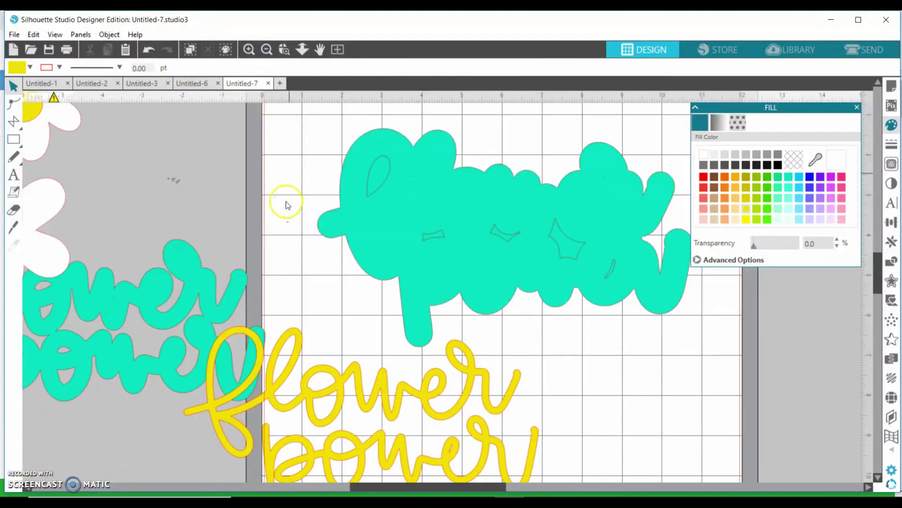
click(211, 195)
click(177, 187)
Step: Select the teal offset together with its four small inner pieces
click(444, 204)
shift+click(434, 235)
shift+click(505, 232)
shift+click(567, 239)
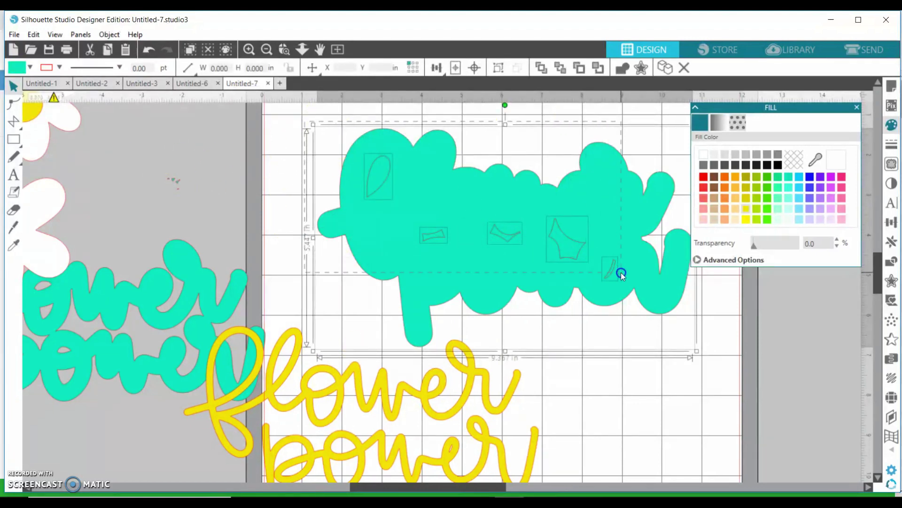
shift+click(611, 268)
Step: Make a compound path so the holes cut out, and place the yellow text on the teal offset
right_click(621, 274)
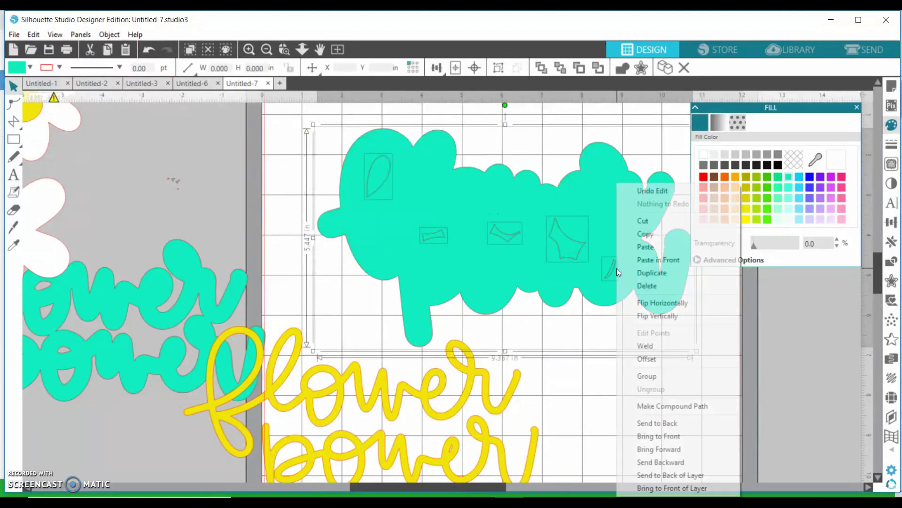
click(665, 407)
click(630, 402)
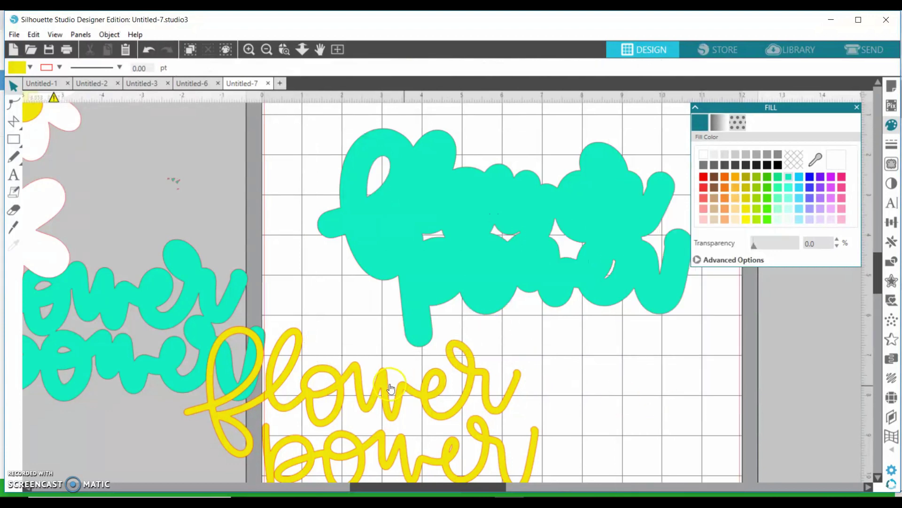
drag(299, 315, 441, 128)
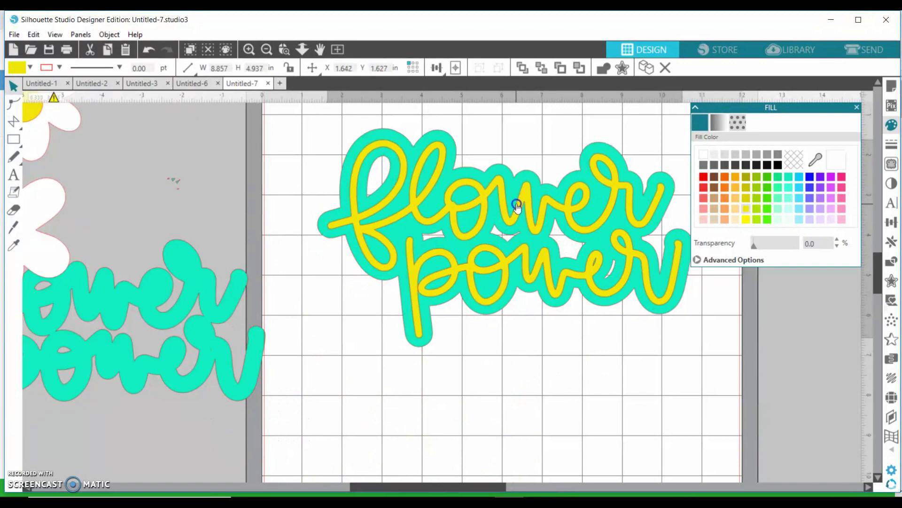
click(499, 366)
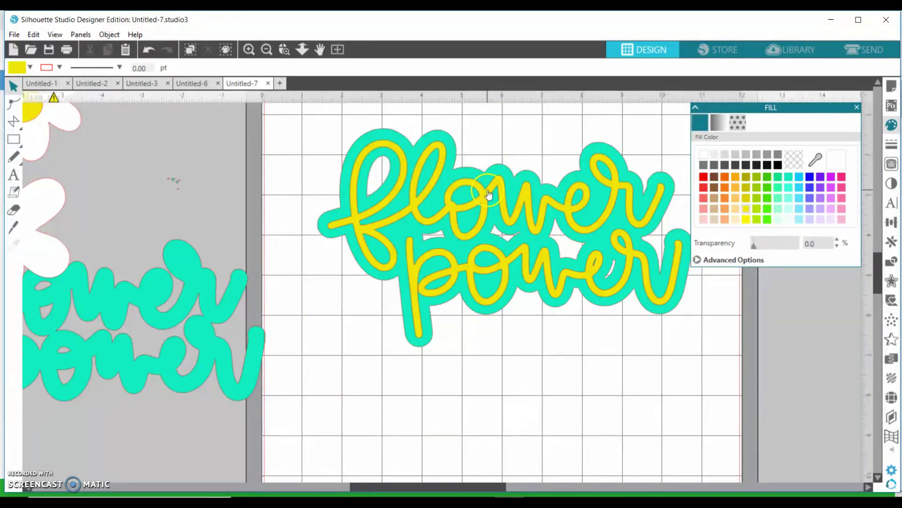
Step: Move the teal offset off the page to the lower left, leaving the yellow lettering
drag(329, 210, 71, 396)
click(134, 335)
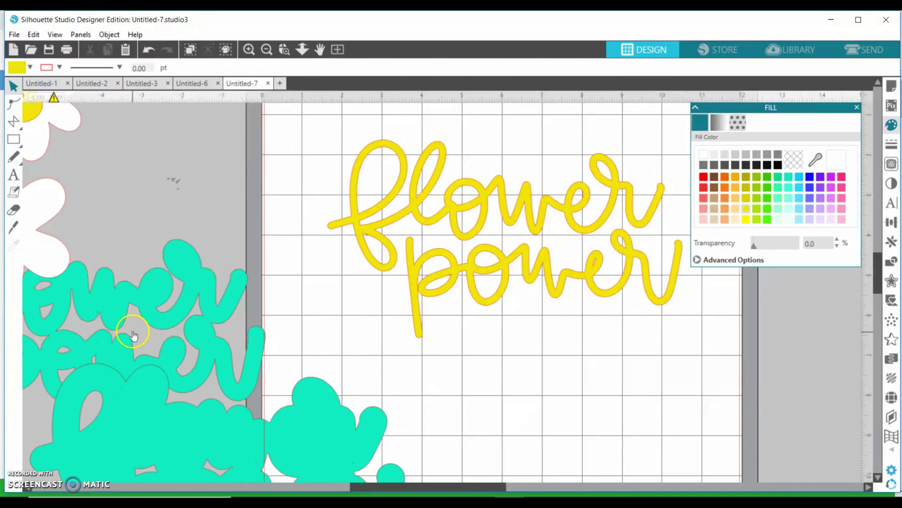
mouse_move(134, 335)
mouse_down()
mouse_move(323, 246)
mouse_move(588, 202)
mouse_move(570, 211)
mouse_move(572, 204)
mouse_up()
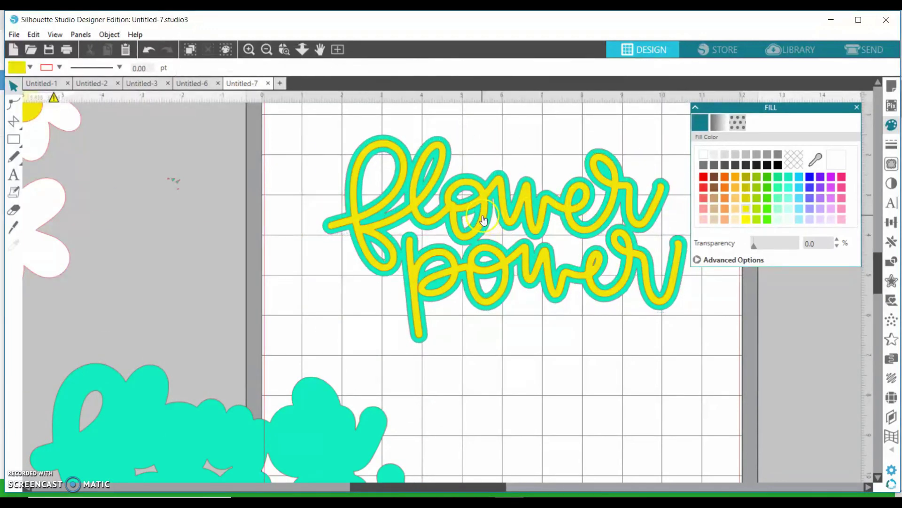
click(338, 217)
drag(338, 217, 28, 329)
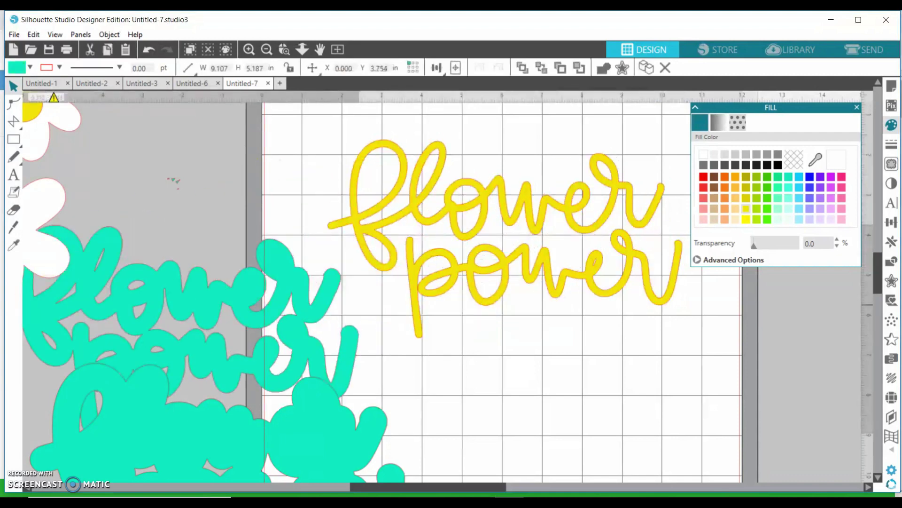
click(267, 423)
click(381, 302)
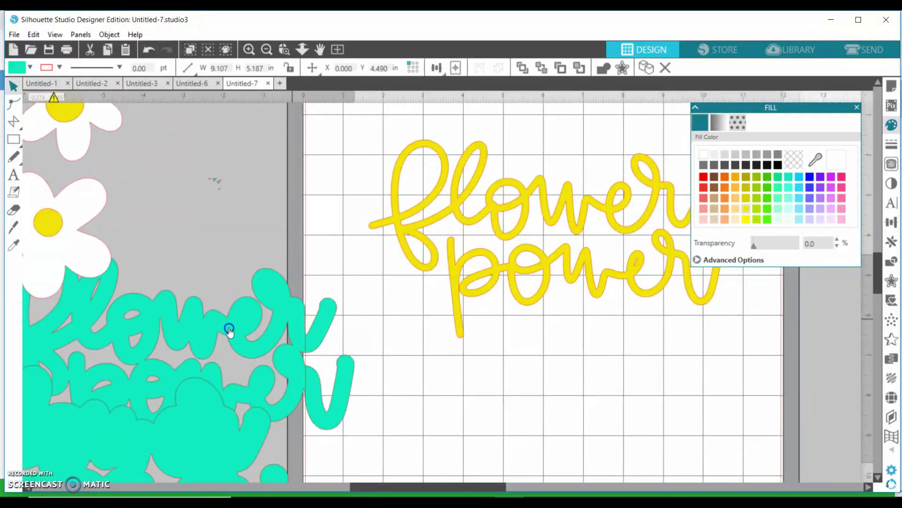
drag(228, 329, 143, 343)
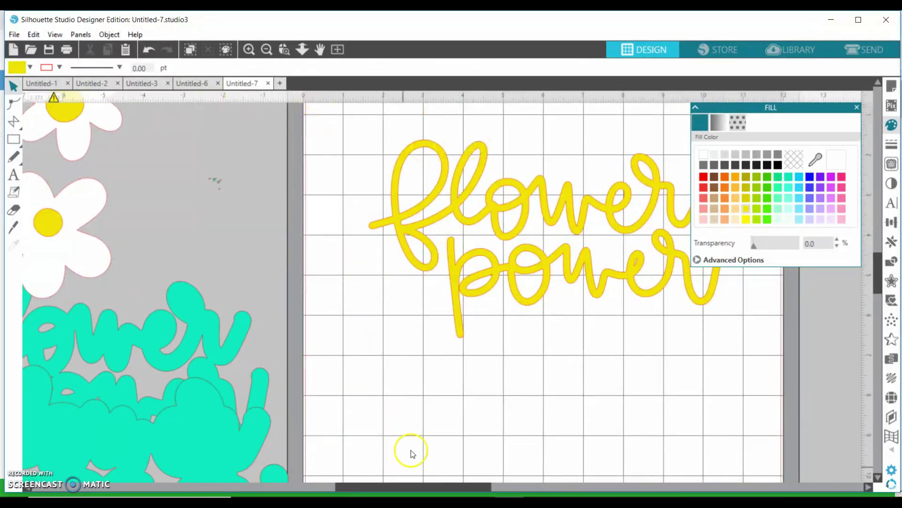
Step: Remove the yellow fill from the flower power lettering and move it to the page centre
drag(364, 486, 400, 486)
scroll(388, 316, up, 2)
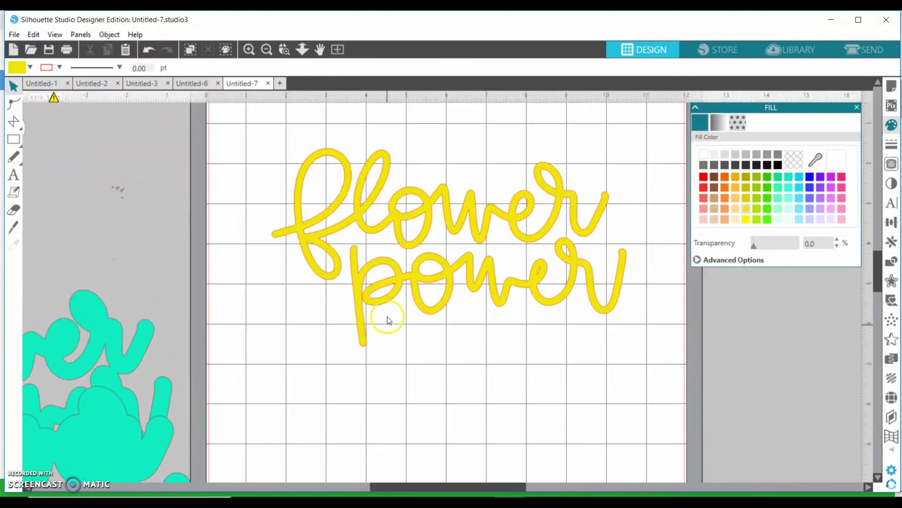
click(401, 265)
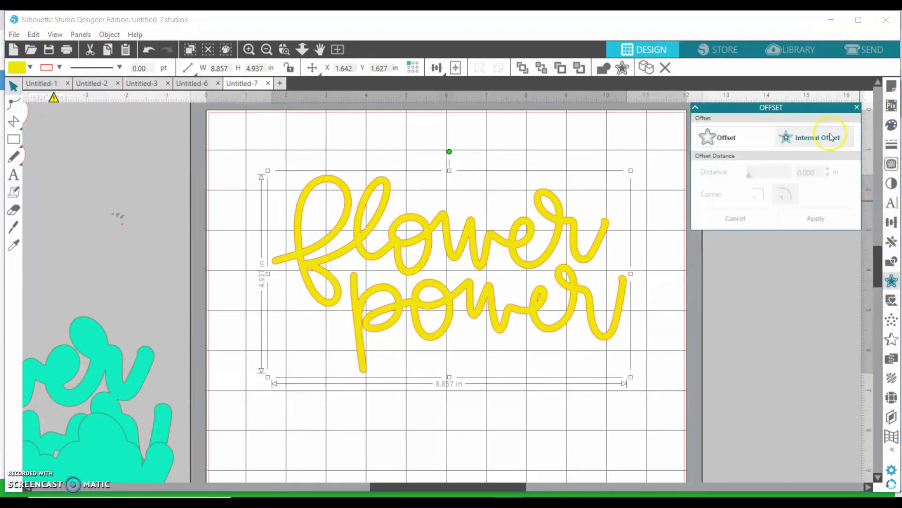
click(830, 138)
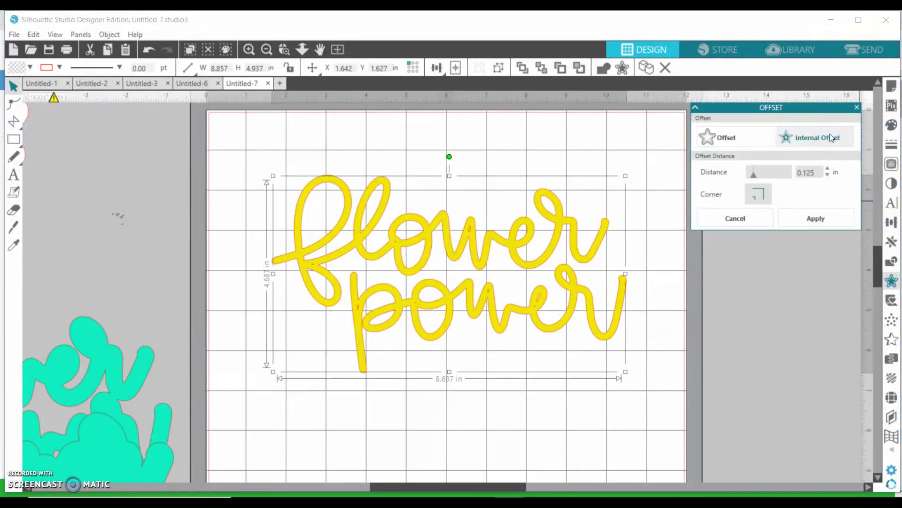
click(893, 125)
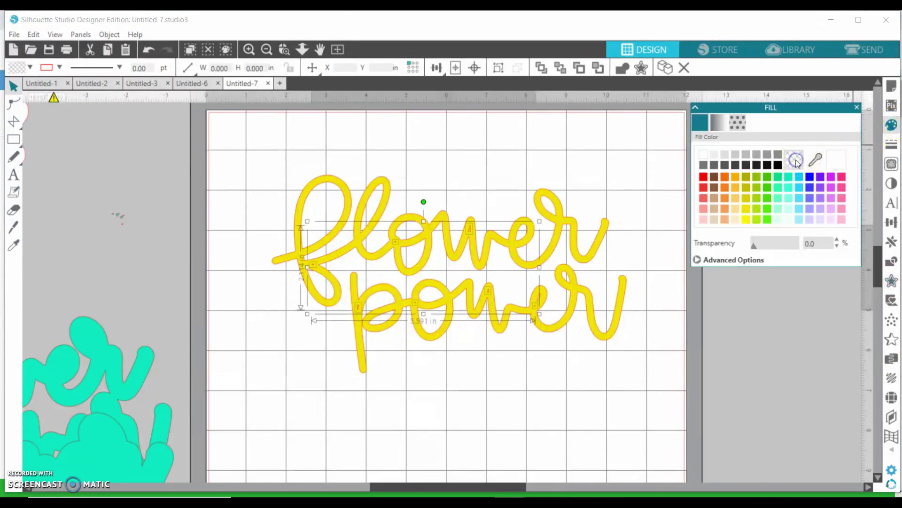
click(799, 157)
click(504, 383)
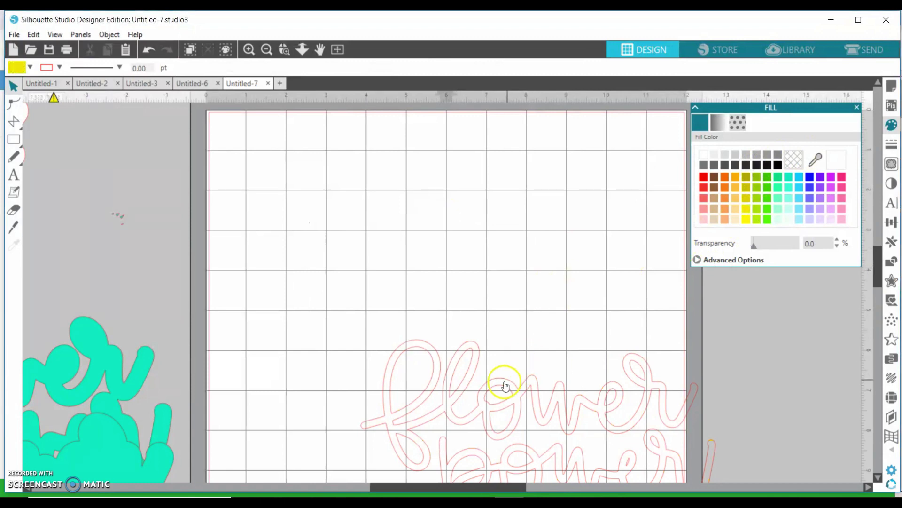
drag(505, 383, 391, 248)
click(814, 296)
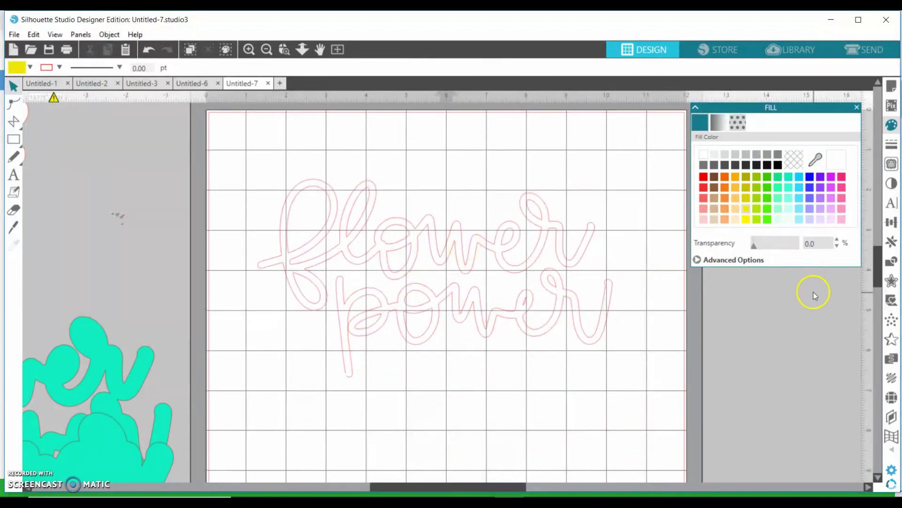
Step: Apply a 0.050 in internal offset to the flower power lettering
click(892, 281)
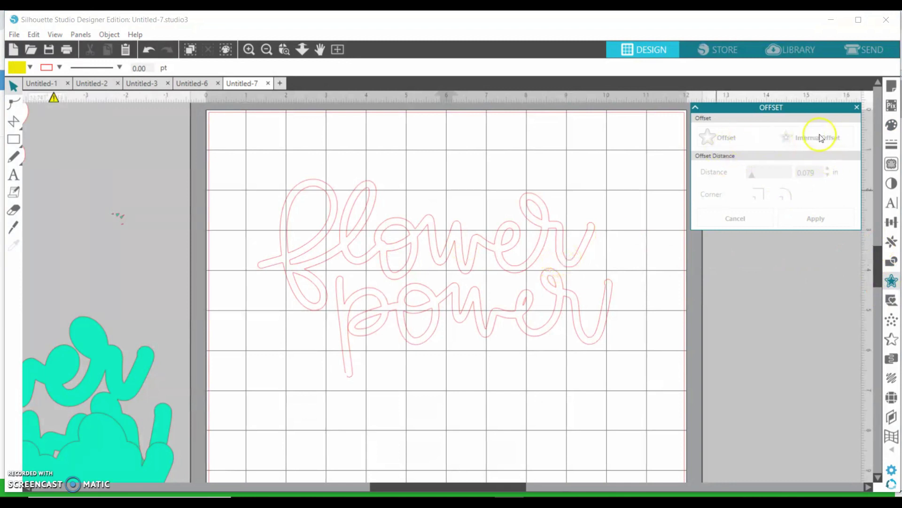
click(559, 241)
click(804, 140)
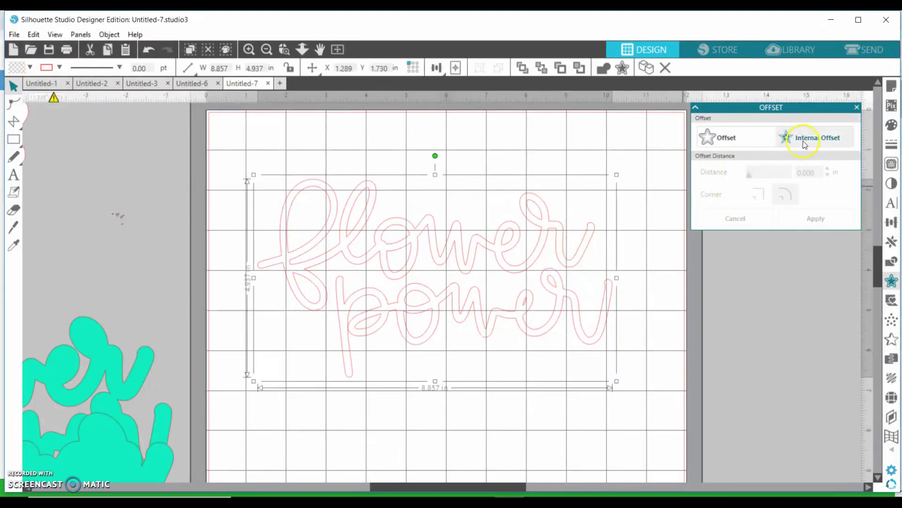
click(803, 146)
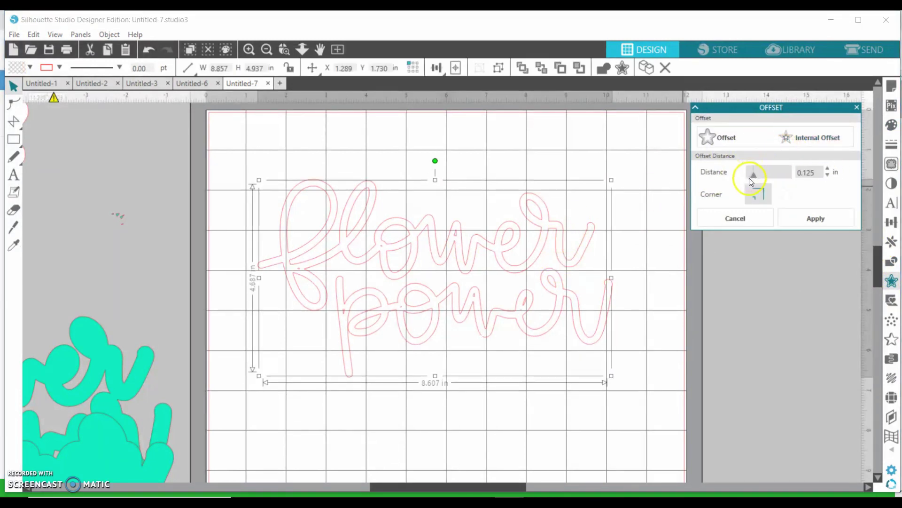
click(828, 170)
click(828, 169)
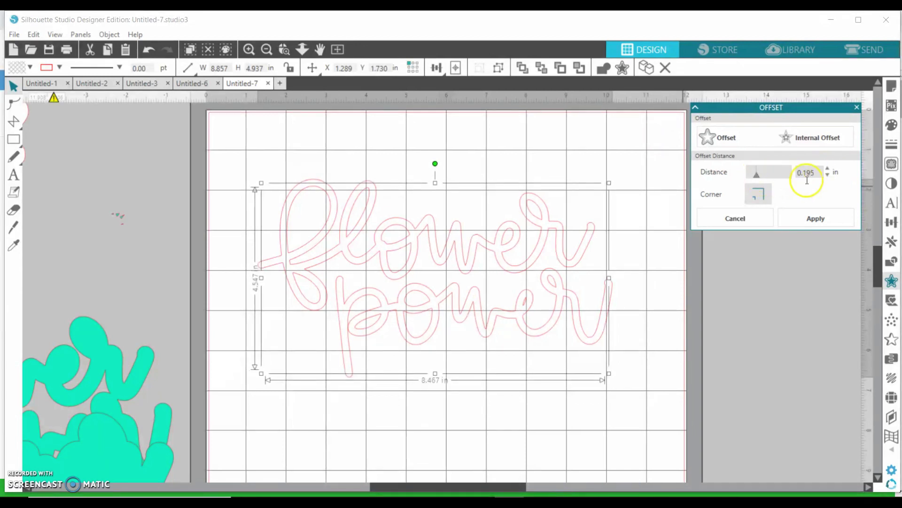
click(828, 175)
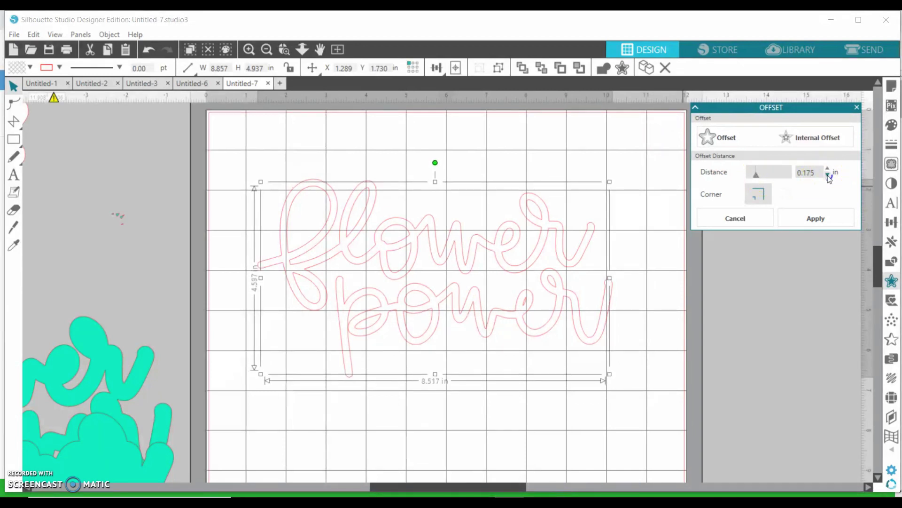
click(828, 175)
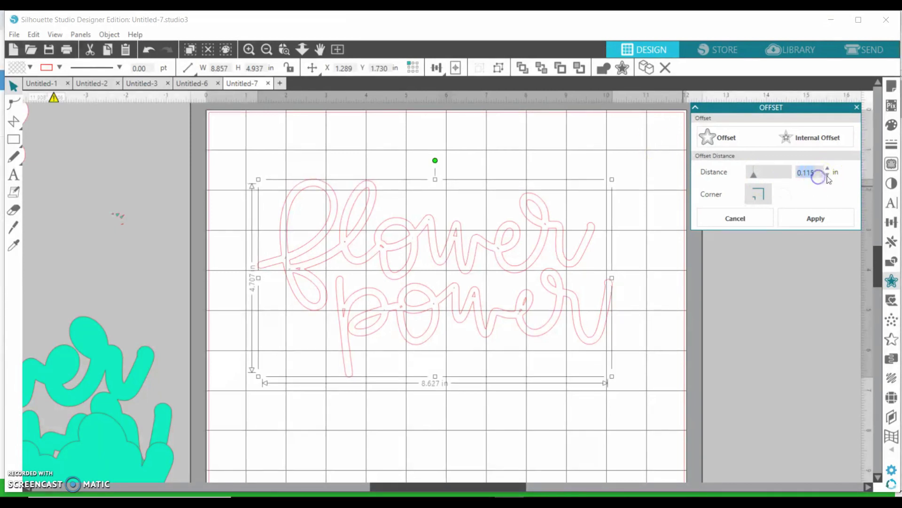
click(828, 175)
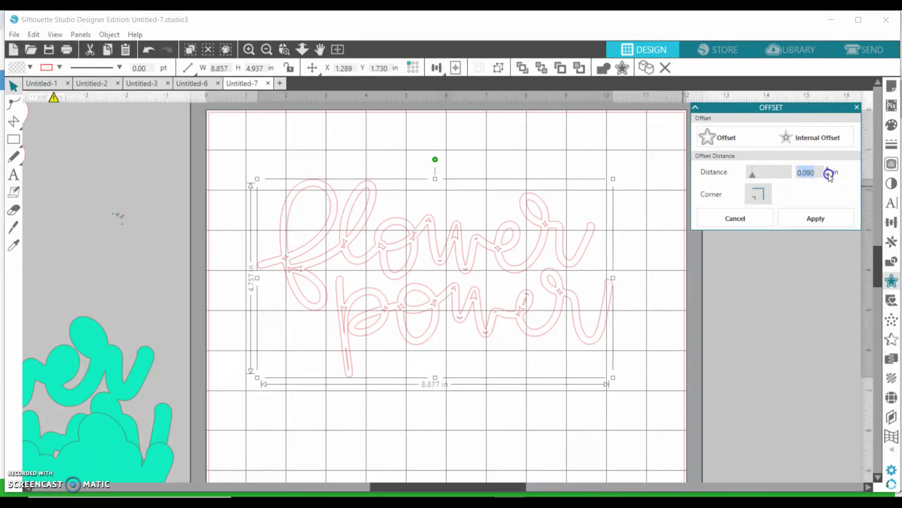
click(828, 175)
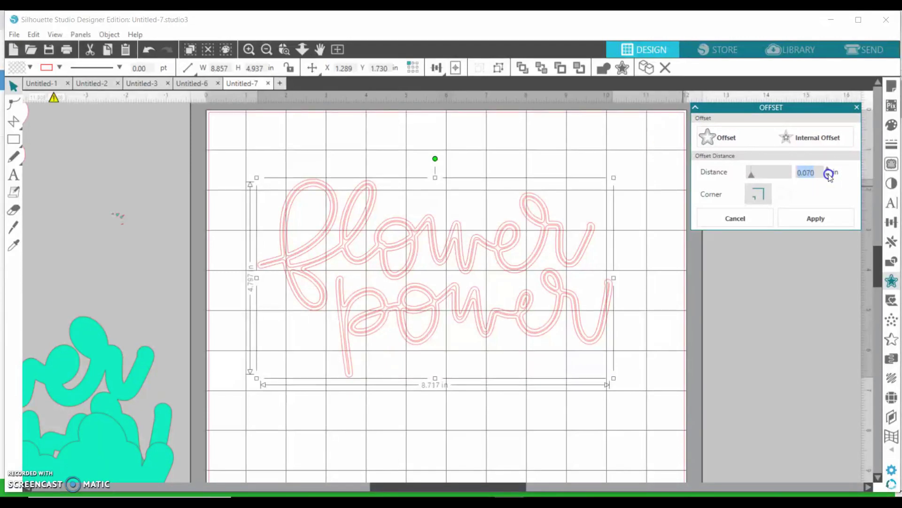
click(828, 174)
click(829, 175)
click(829, 175)
click(829, 175)
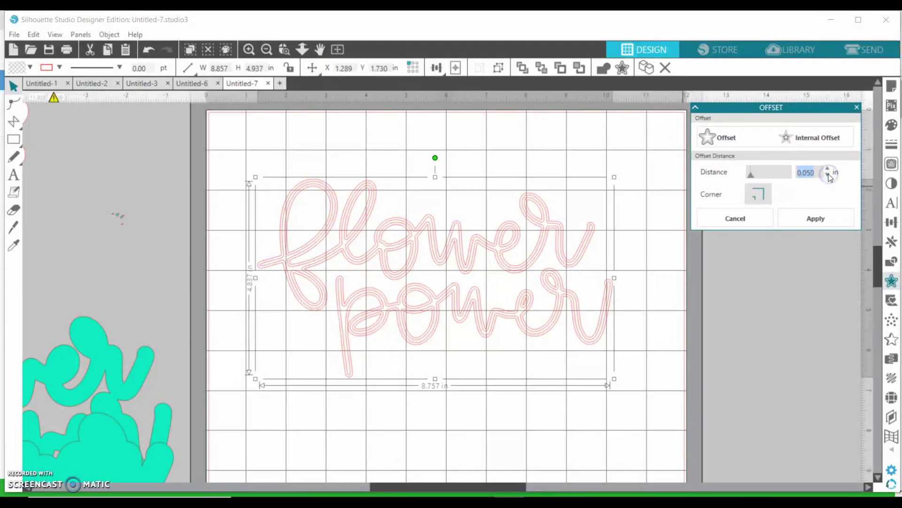
click(818, 219)
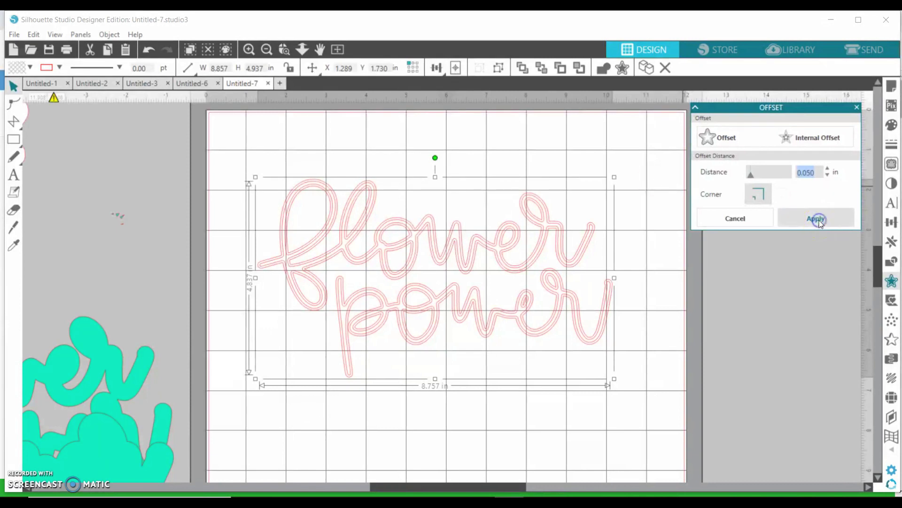
click(805, 254)
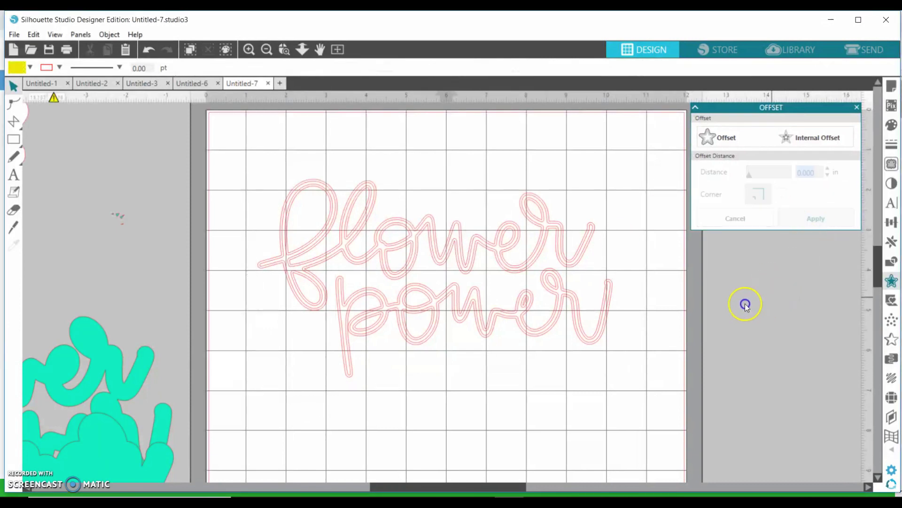
Step: Undo the stray copies of the lettering, zoom in, and move the design up and left
drag(263, 275, 541, 456)
click(461, 367)
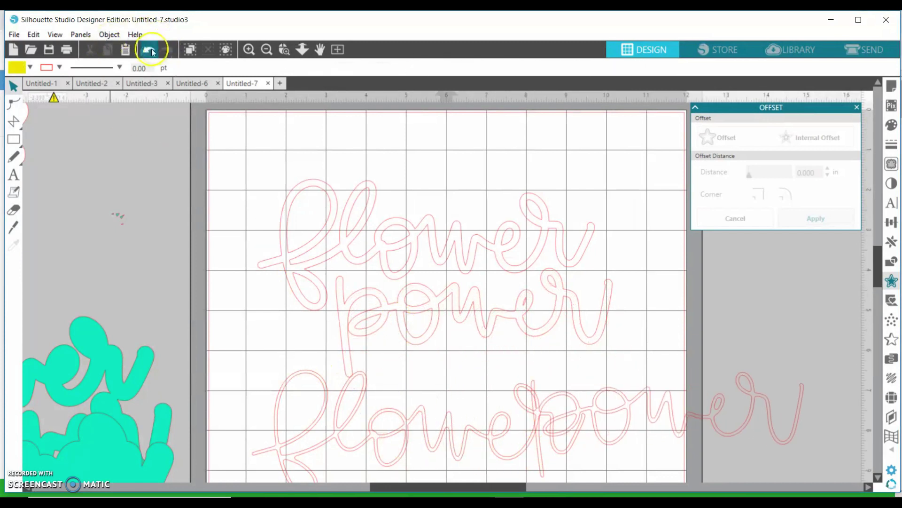
click(150, 50)
click(149, 50)
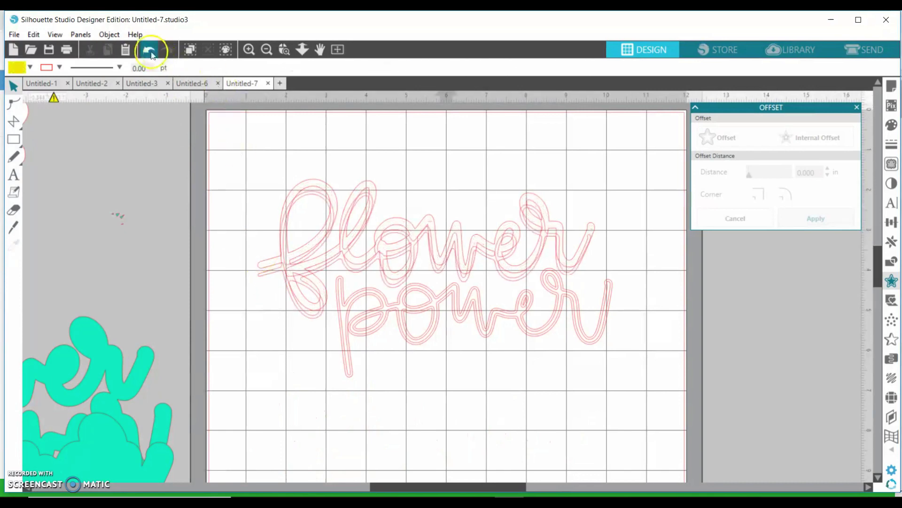
click(249, 49)
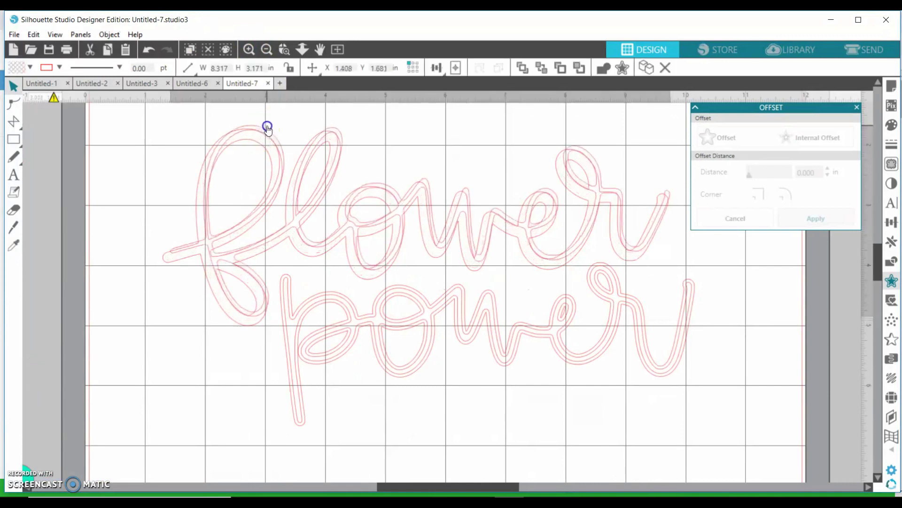
click(150, 50)
drag(163, 262, 51, 183)
click(333, 273)
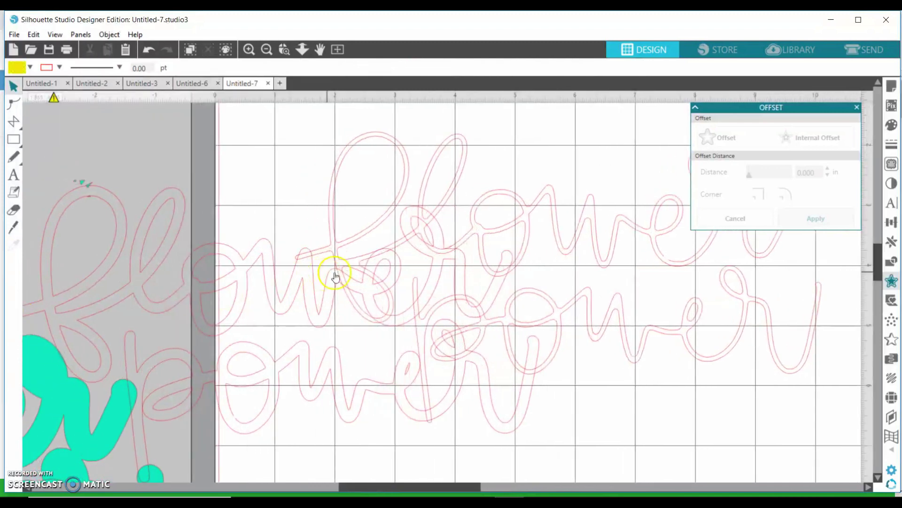
Step: Bring the lettering outline and its internal offset to the front, group them, and nudge left
drag(352, 112, 725, 339)
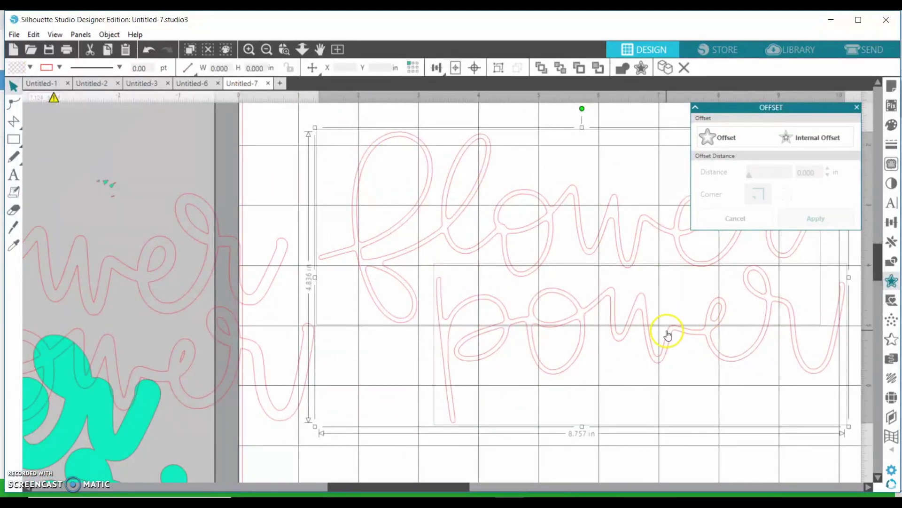
right_click(667, 332)
click(716, 437)
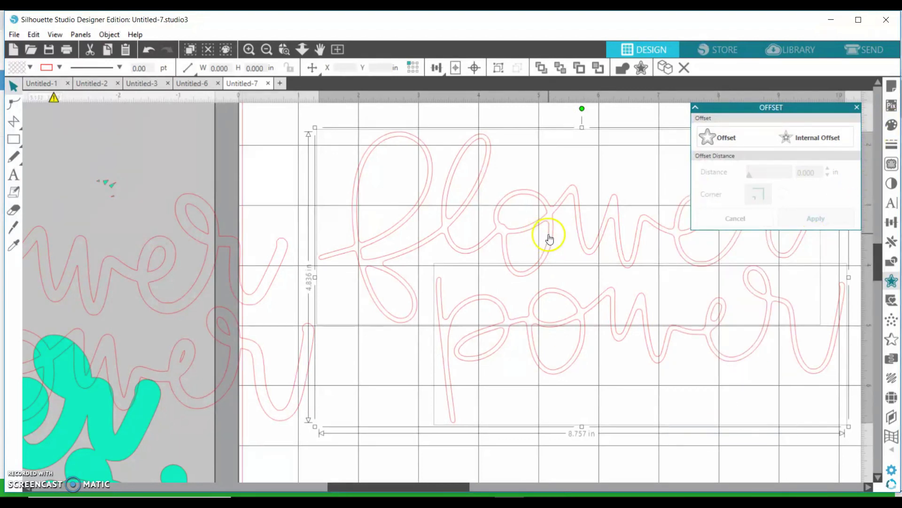
right_click(548, 238)
click(596, 367)
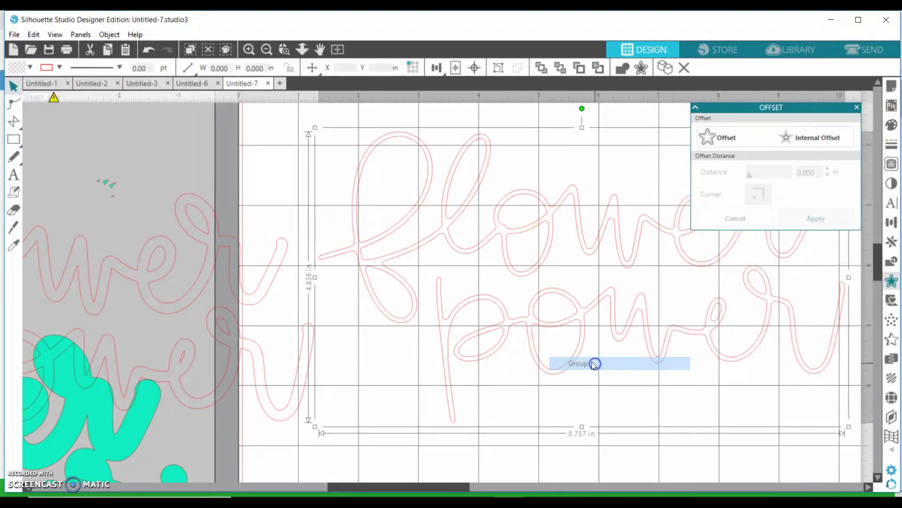
click(472, 257)
drag(472, 258, 451, 256)
click(508, 246)
click(891, 125)
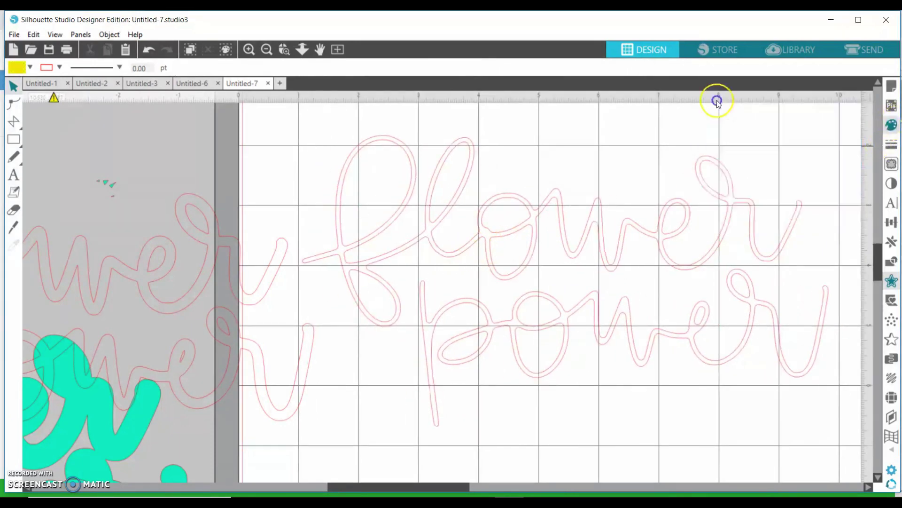
Step: Fill the inner lettering yellow and the outer outline teal, then line them up
click(534, 233)
click(747, 210)
click(206, 282)
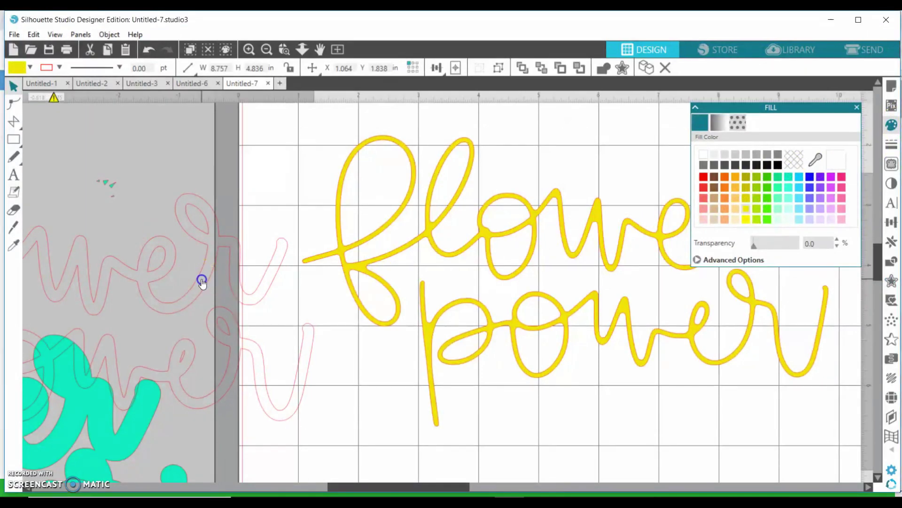
click(790, 190)
drag(242, 252, 752, 217)
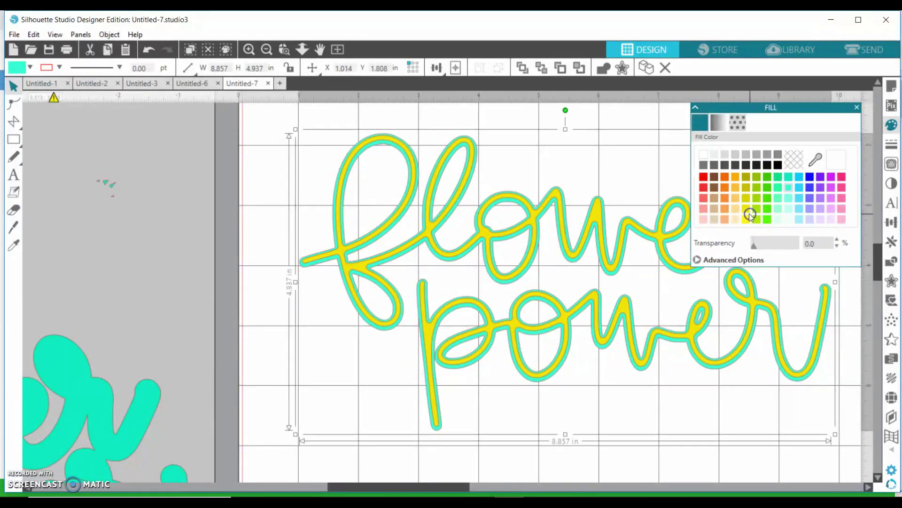
click(266, 49)
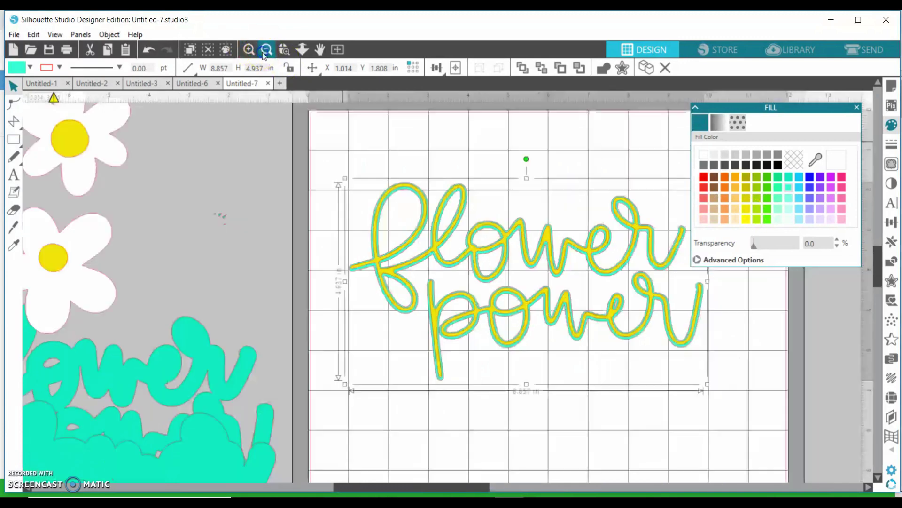
Step: Recolour the outer lettering orange and realign the yellow lettering on top of it
click(504, 345)
click(497, 408)
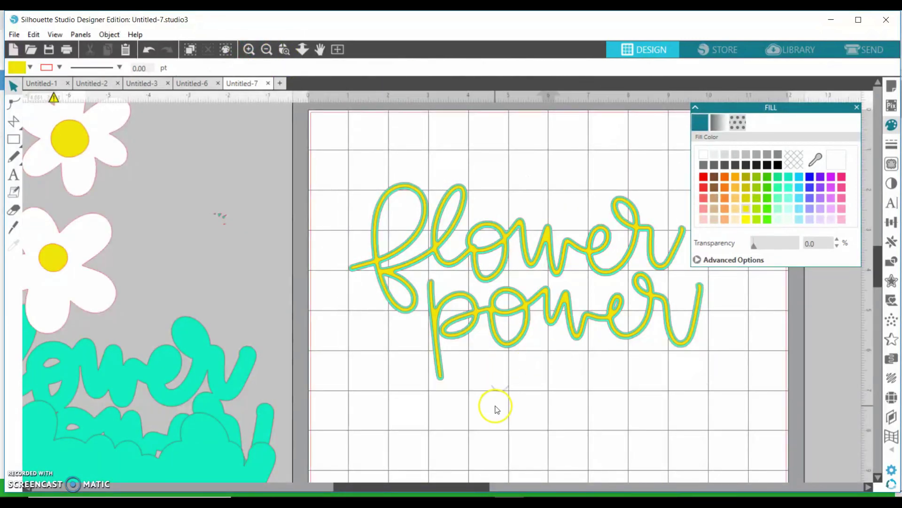
click(442, 237)
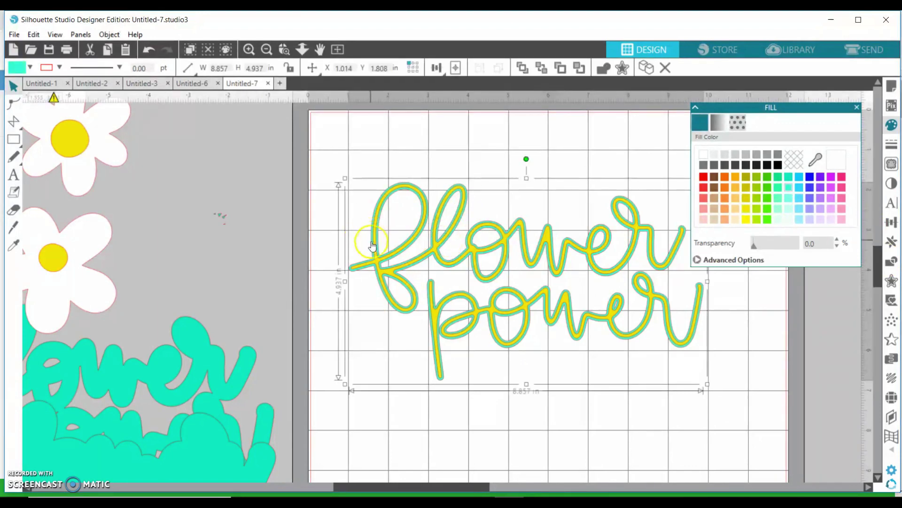
drag(377, 260, 384, 320)
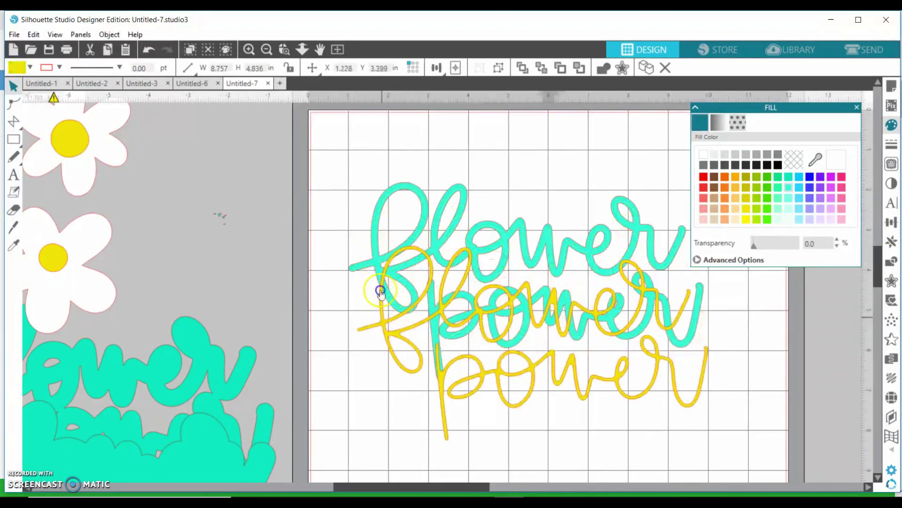
click(379, 213)
click(736, 178)
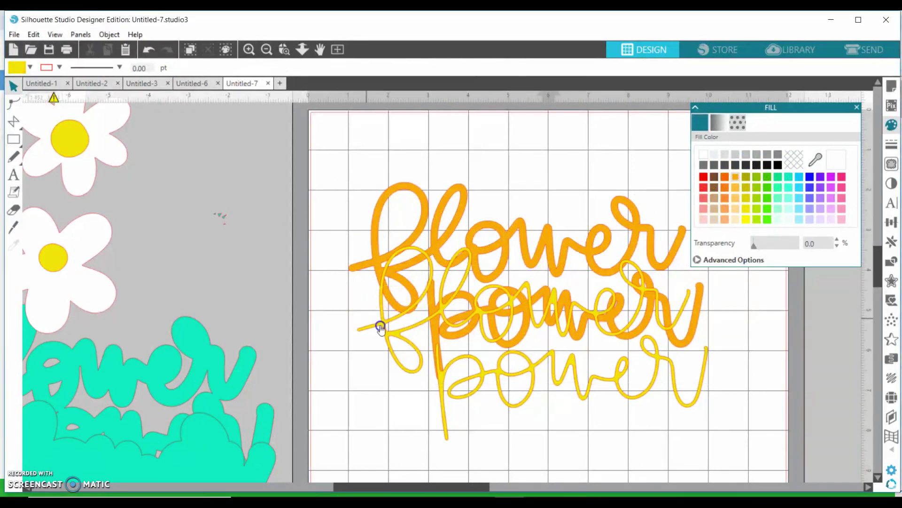
drag(379, 323, 373, 262)
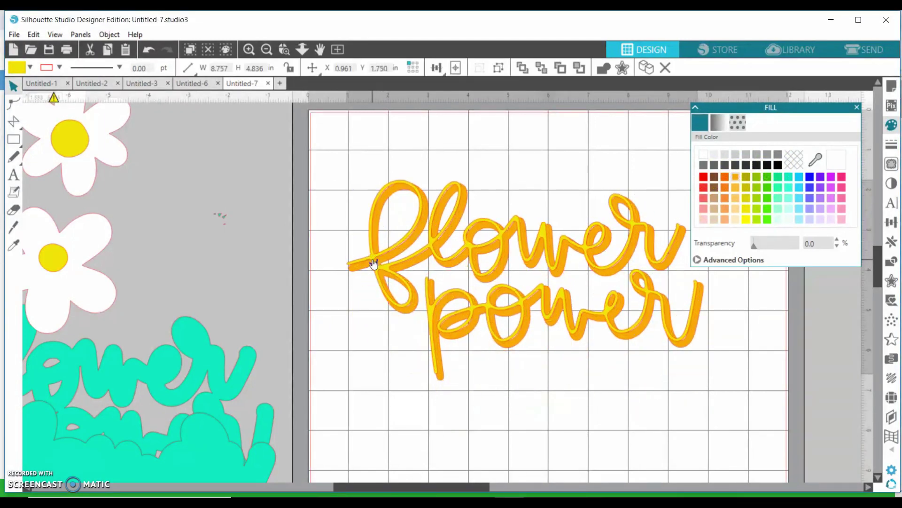
drag(374, 263, 374, 264)
click(390, 271)
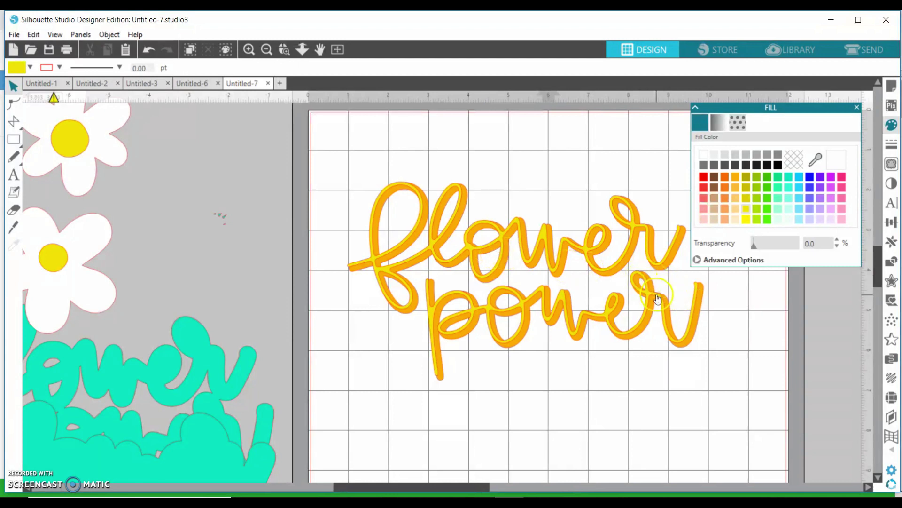
Step: Place the white daisy below the lettering and add a 0.080 in outer offset
drag(97, 282, 677, 420)
click(892, 281)
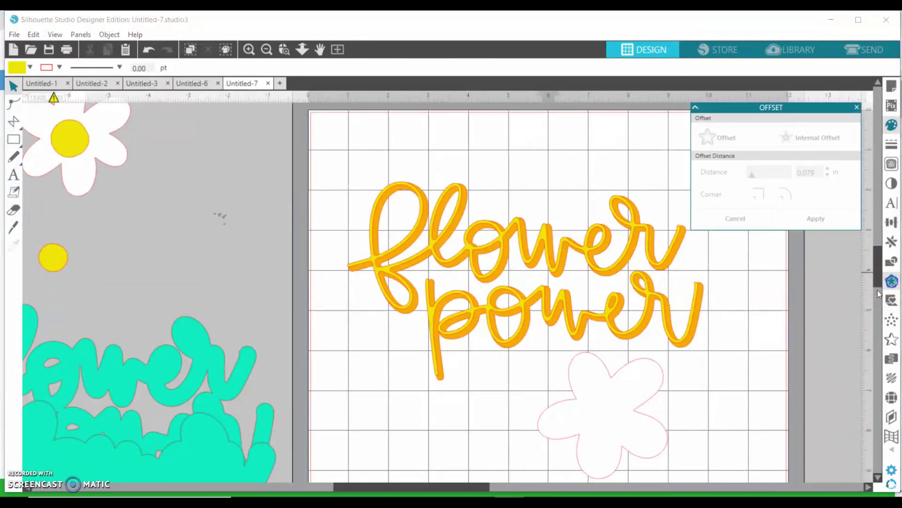
click(623, 374)
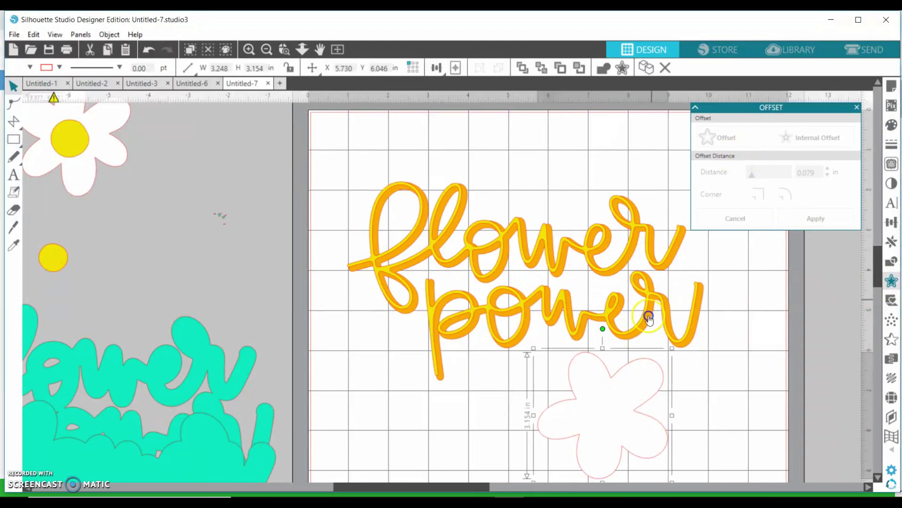
click(719, 136)
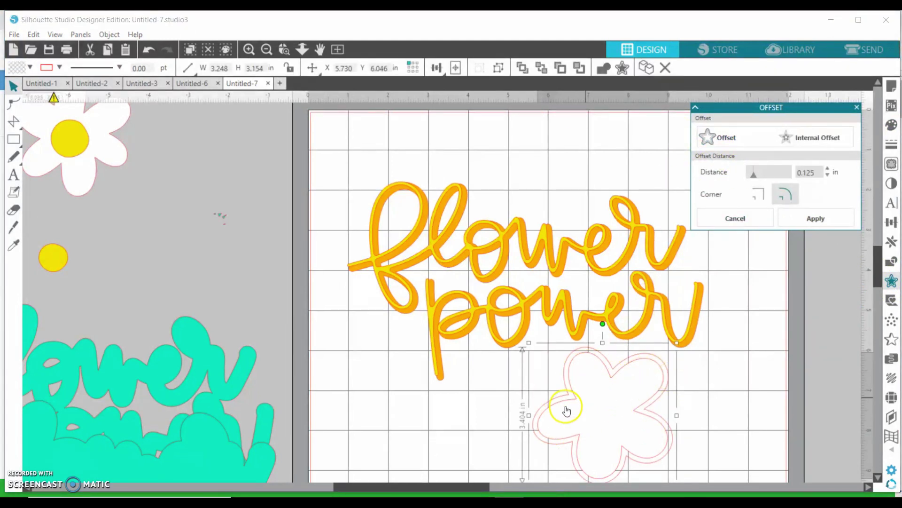
click(827, 175)
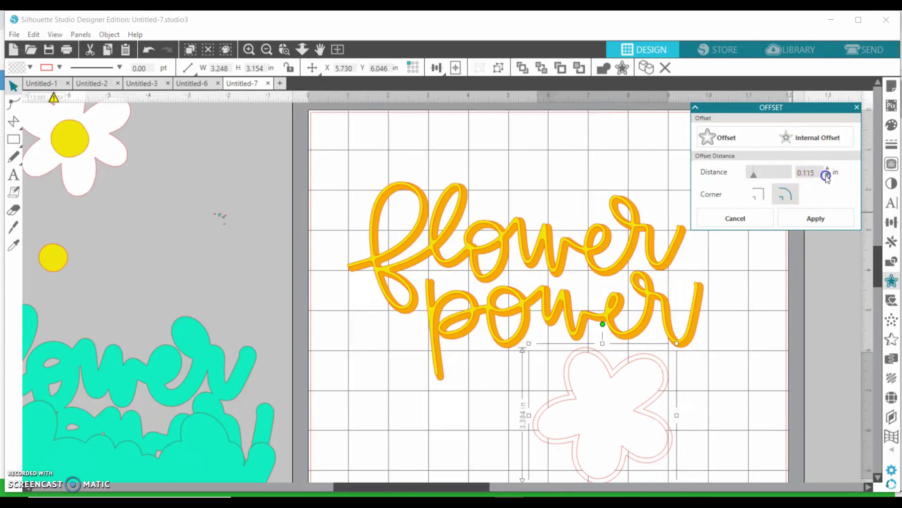
click(827, 175)
click(828, 175)
click(827, 175)
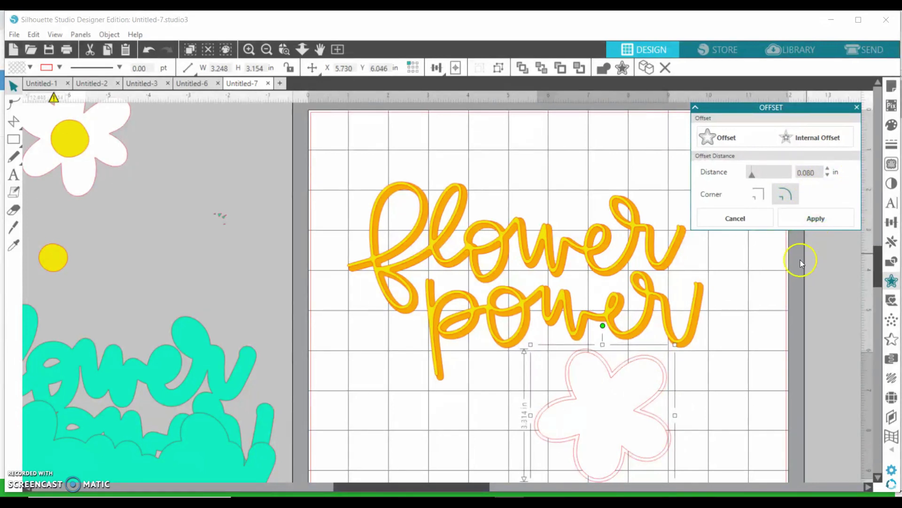
click(816, 218)
click(649, 369)
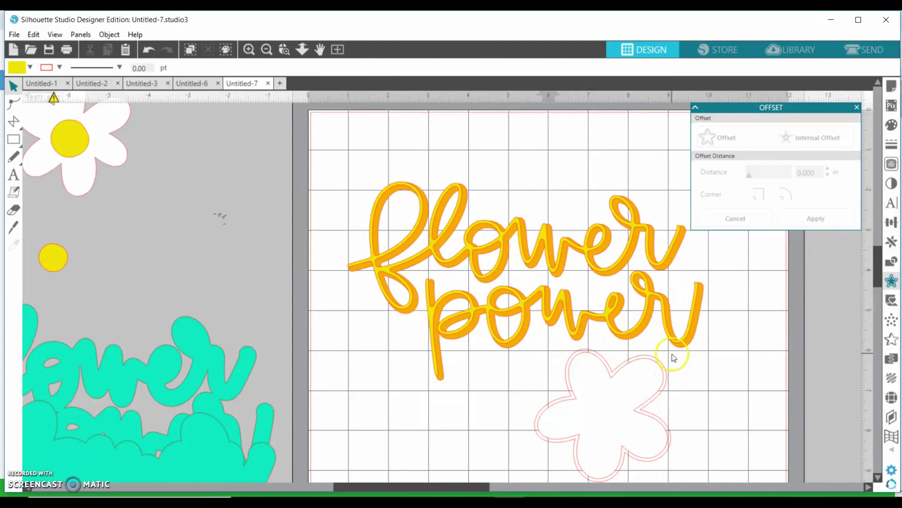
Step: Keep the daisy white and fill its offset border orange
click(654, 359)
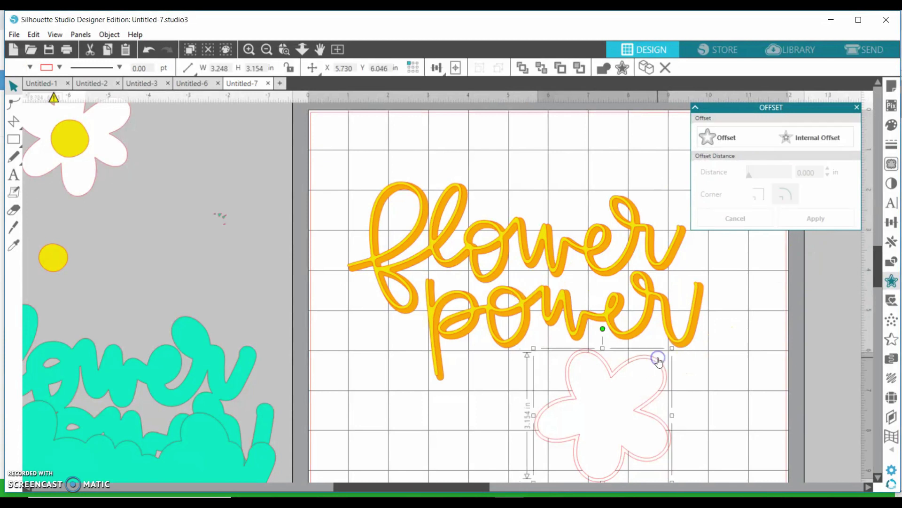
click(892, 125)
click(736, 188)
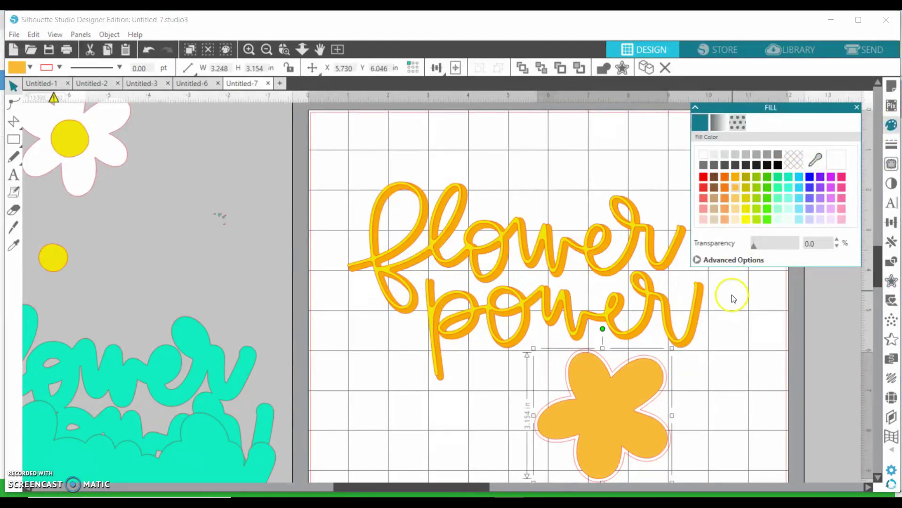
click(707, 156)
click(729, 343)
drag(649, 359, 645, 363)
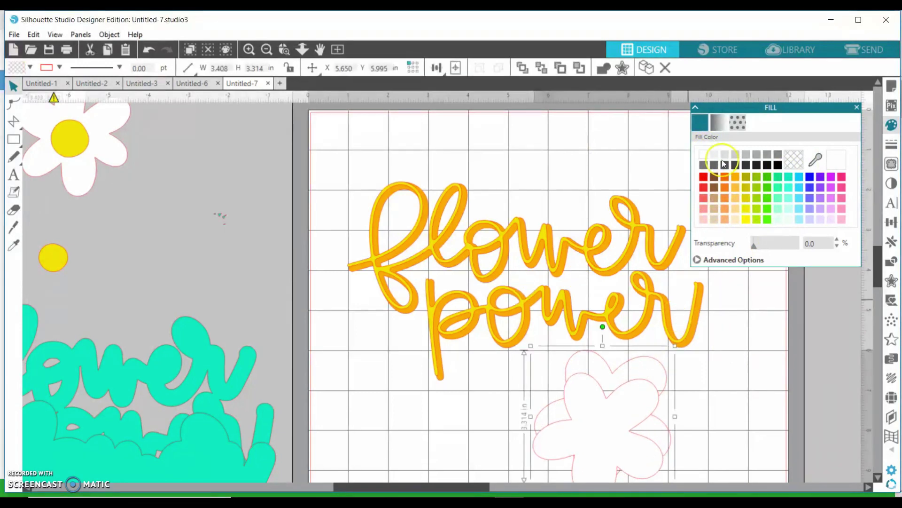
click(736, 181)
Step: Place the yellow circle in the daisy's centre and zoom out to the whole mat
click(606, 420)
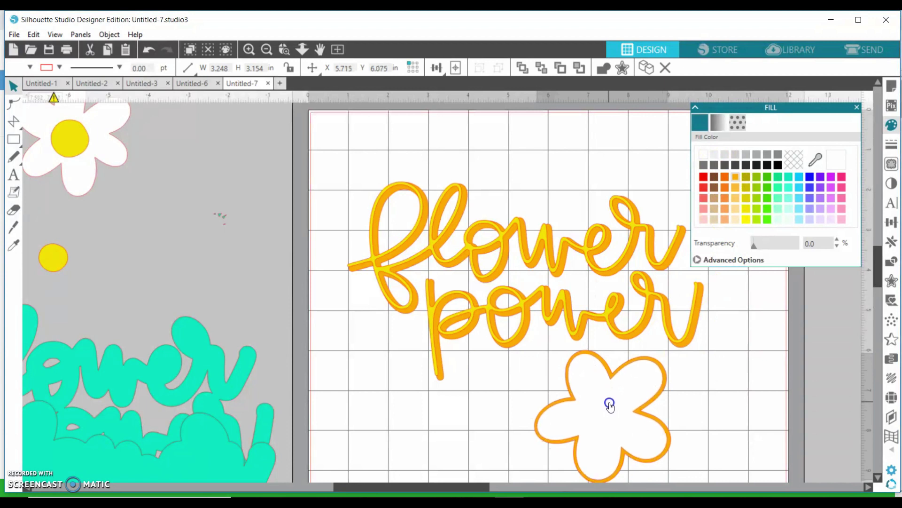
click(165, 350)
drag(52, 257, 607, 409)
click(725, 385)
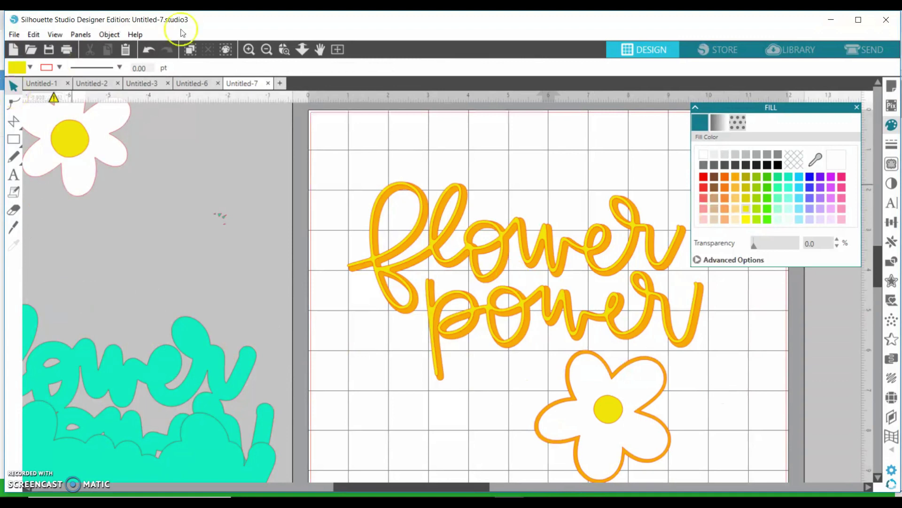
click(267, 49)
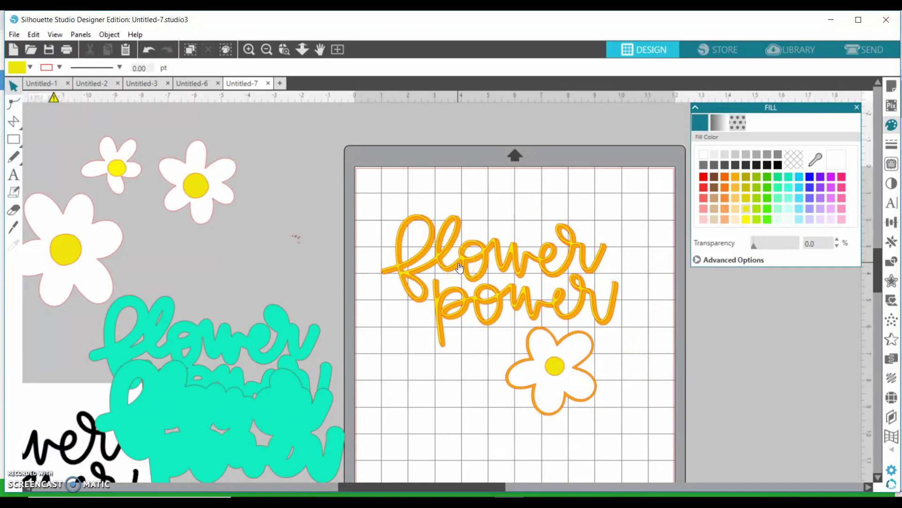
Step: Open the Offset panel from the right sidebar again
click(893, 279)
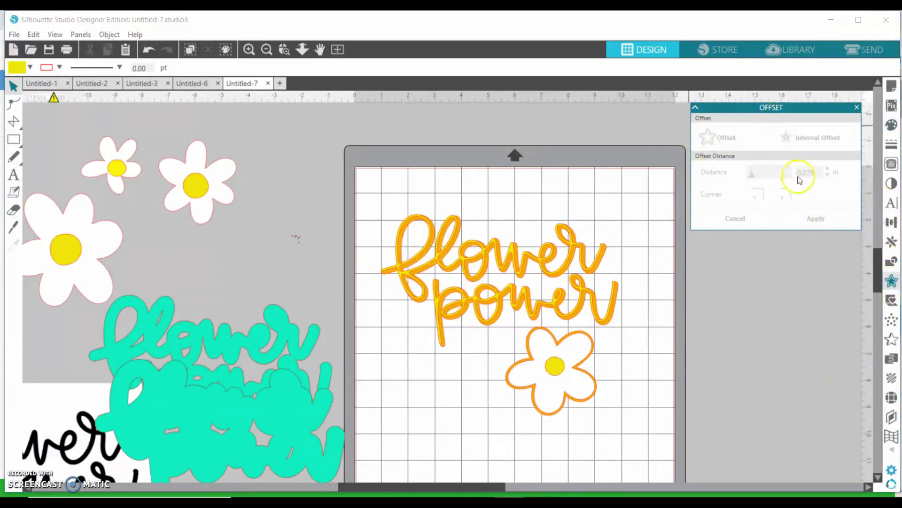